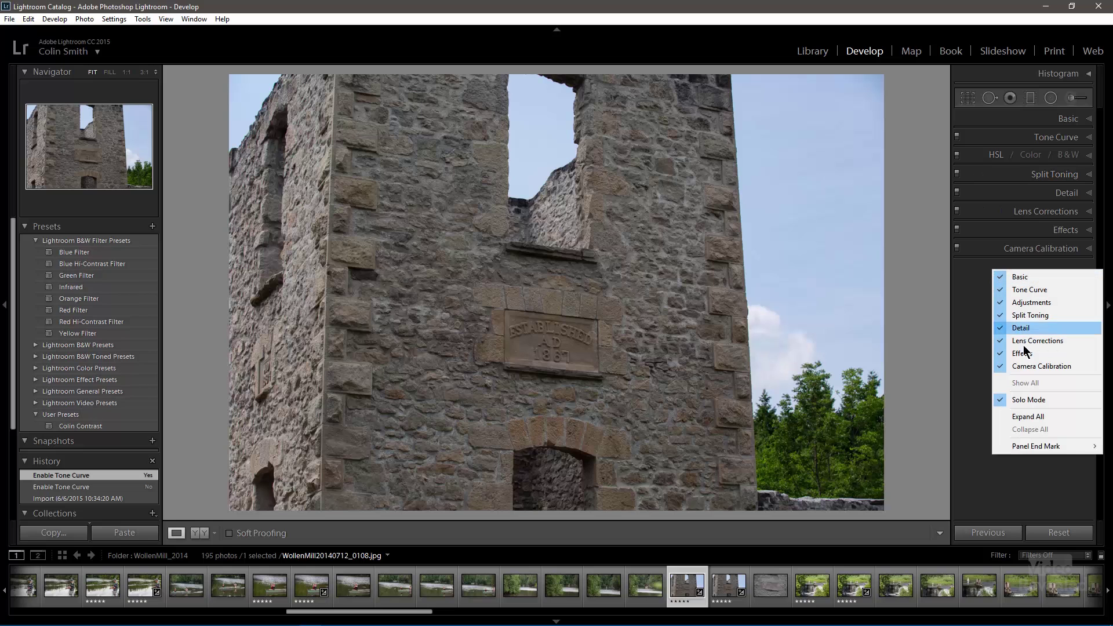
Toggle Solo Mode for the Develop adjustment panels and expand the Effects section
left_click(1026, 400)
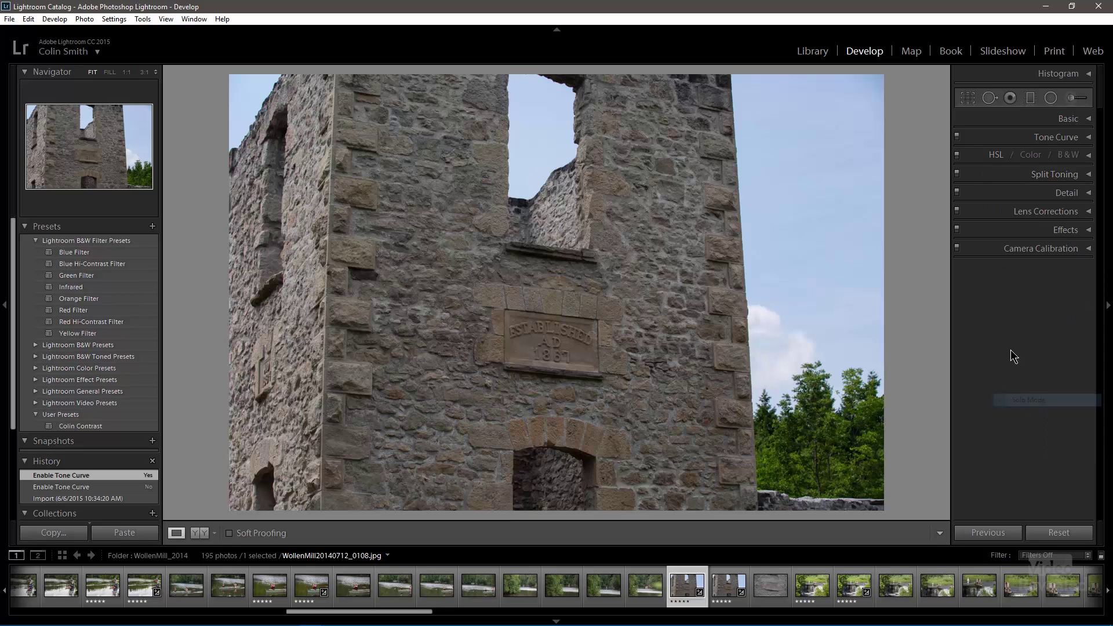
left_click(983, 231)
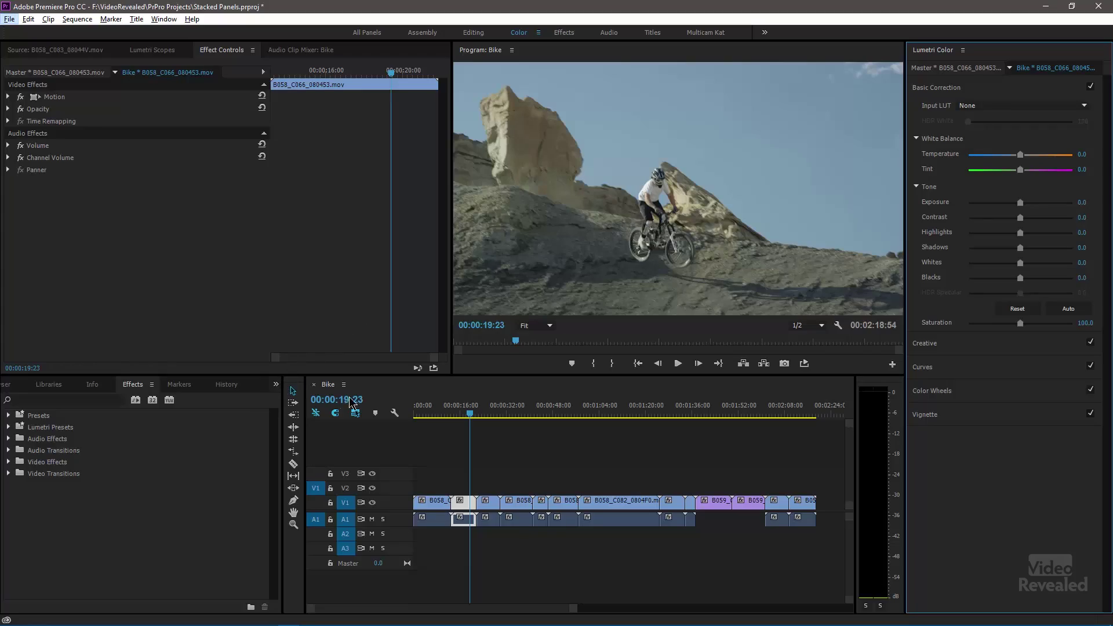
In Premiere Pro, switch to the Editing workspace and look through the Media Browser and Libraries panels, ending on the Project panel
left_click(472, 33)
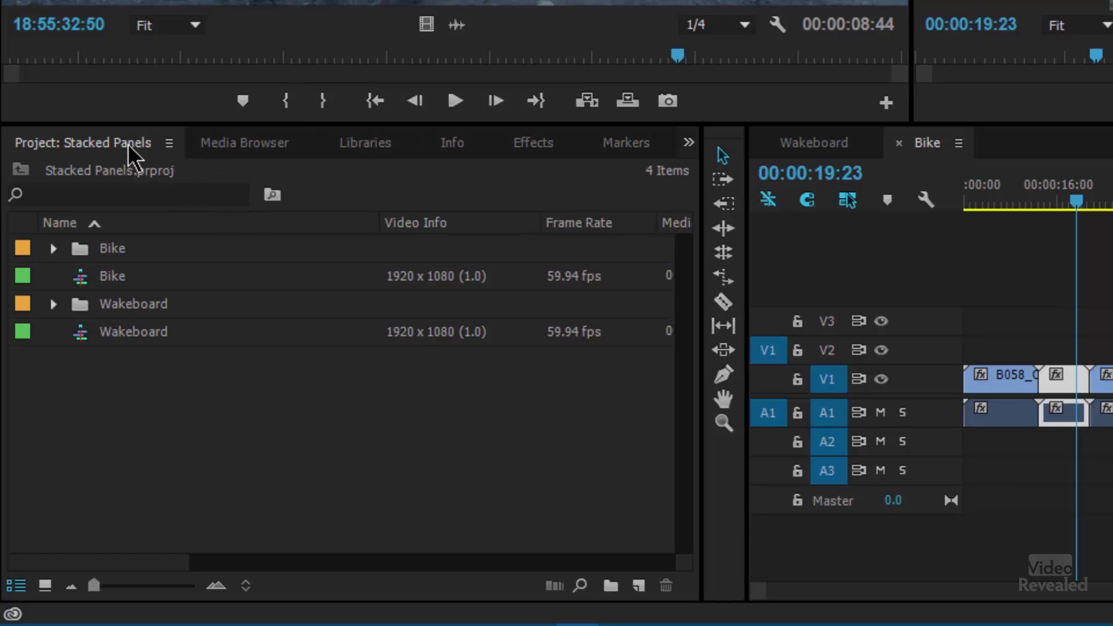
left_click(220, 145)
left_click(134, 146)
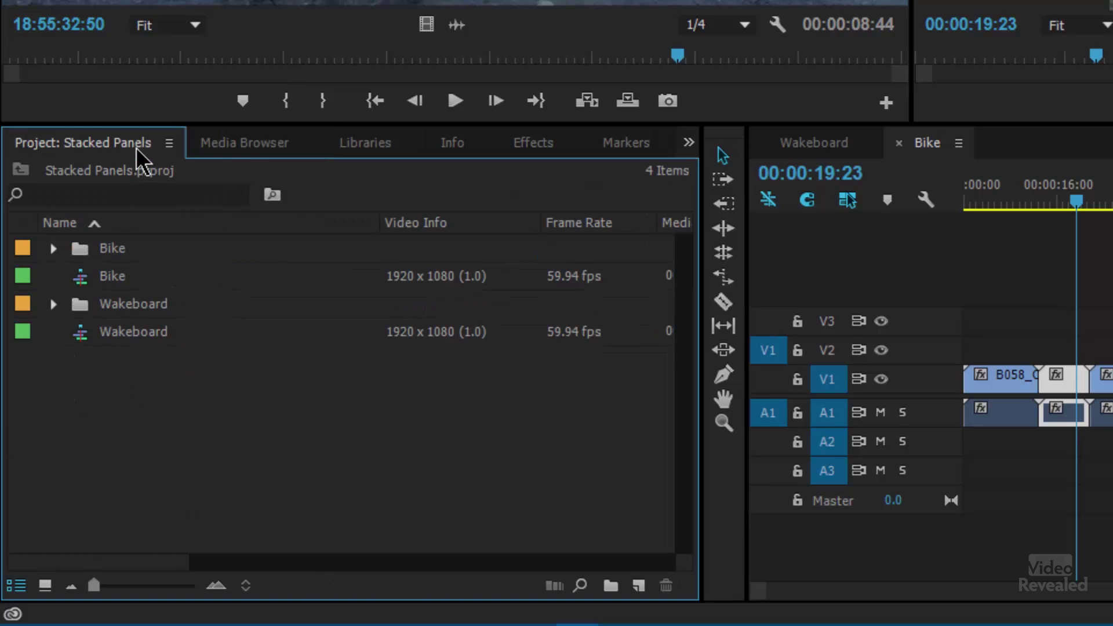
left_click(244, 148)
left_click(371, 148)
left_click(258, 148)
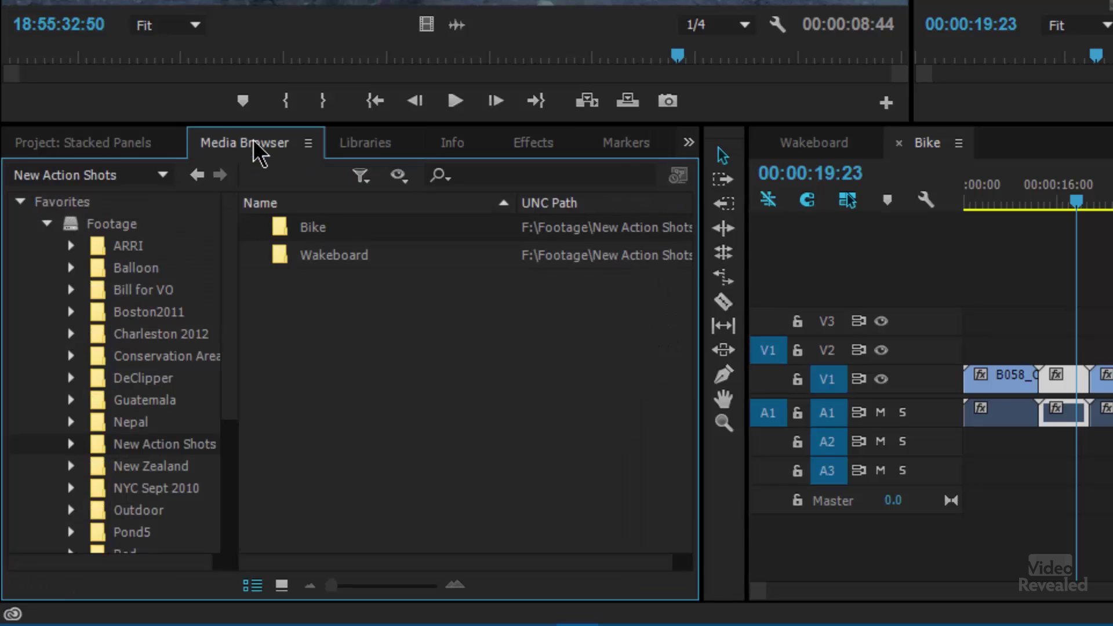
left_click(101, 149)
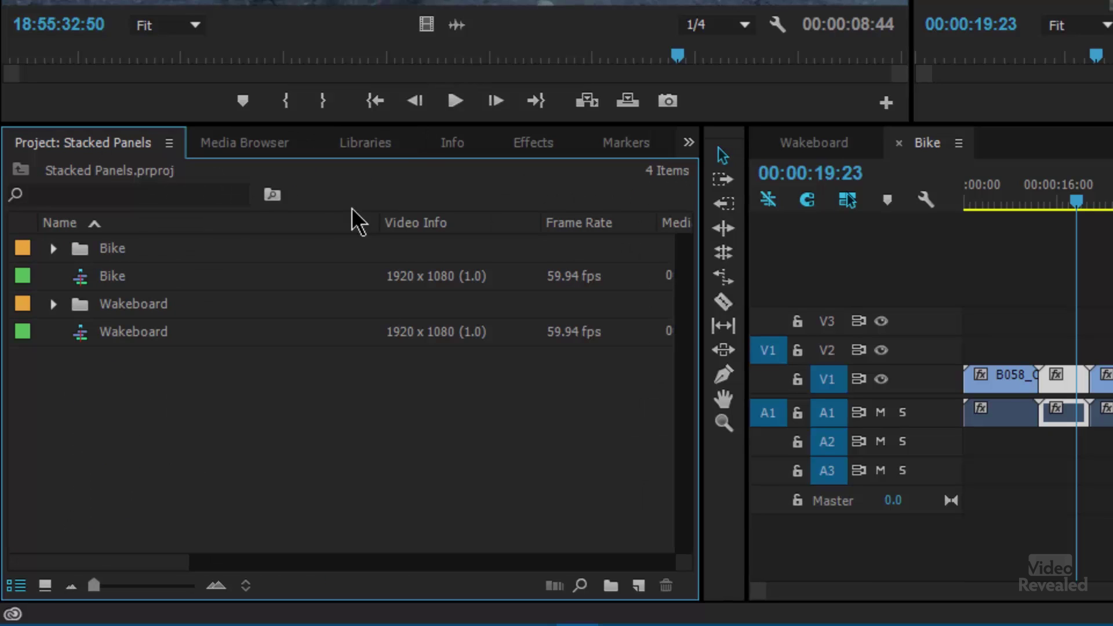
left_click(169, 146)
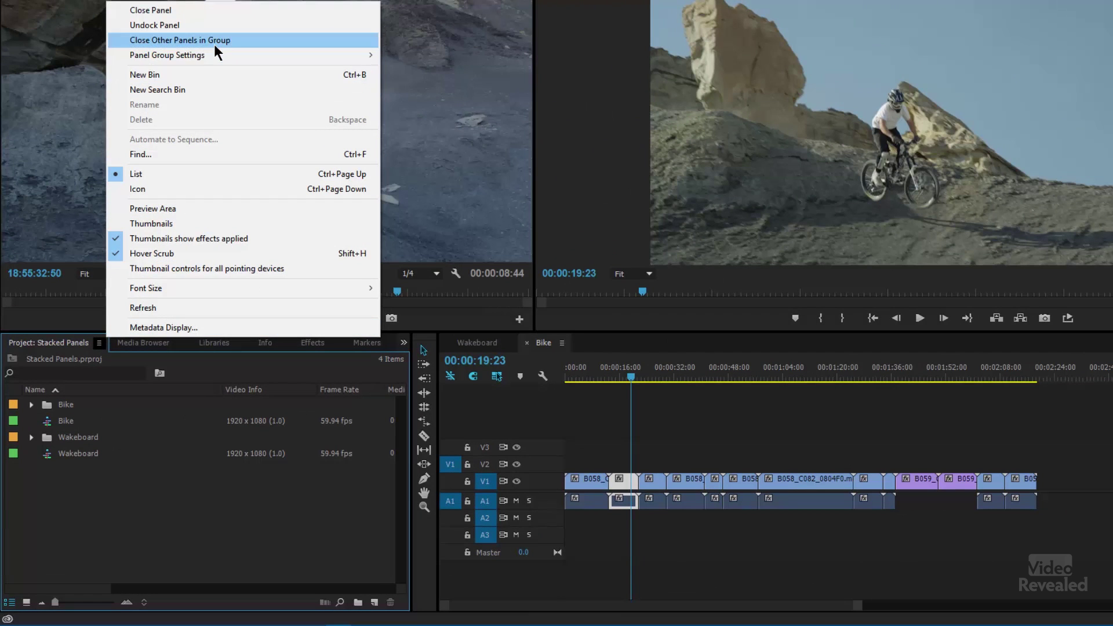
mouse_move(206, 54)
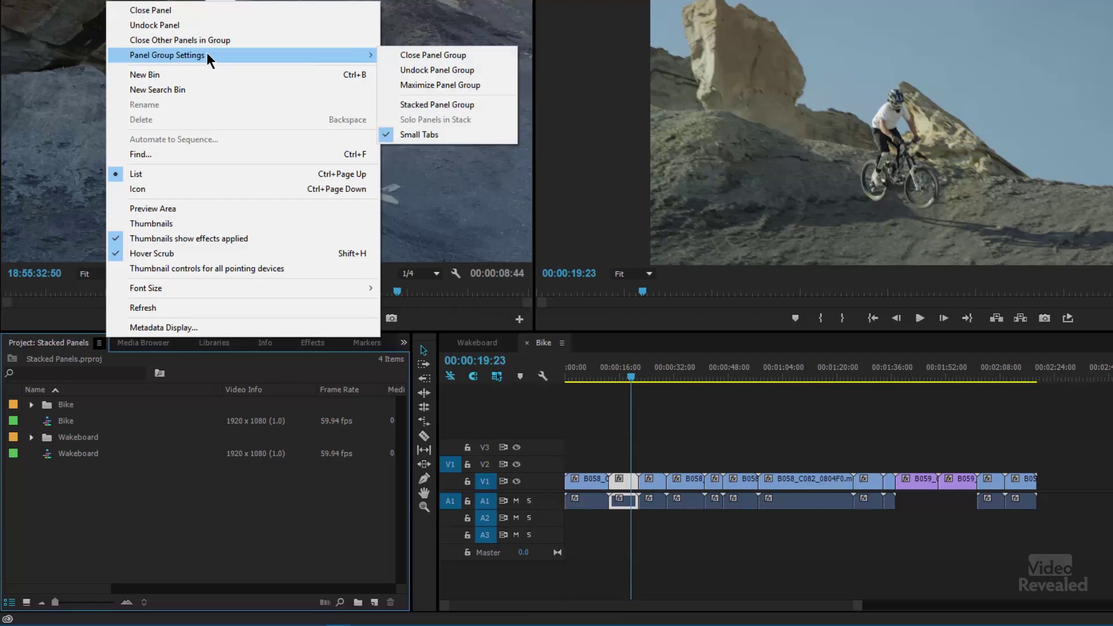
left_click(151, 473)
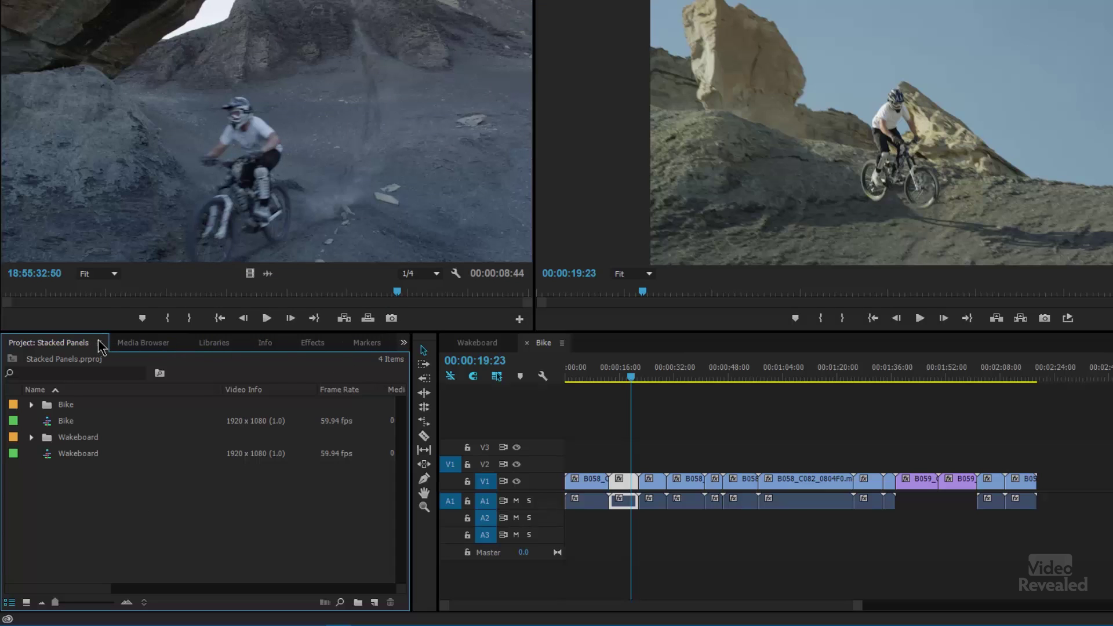
Turn the Project panel's tabbed group into a stacked panel group
left_click(99, 343)
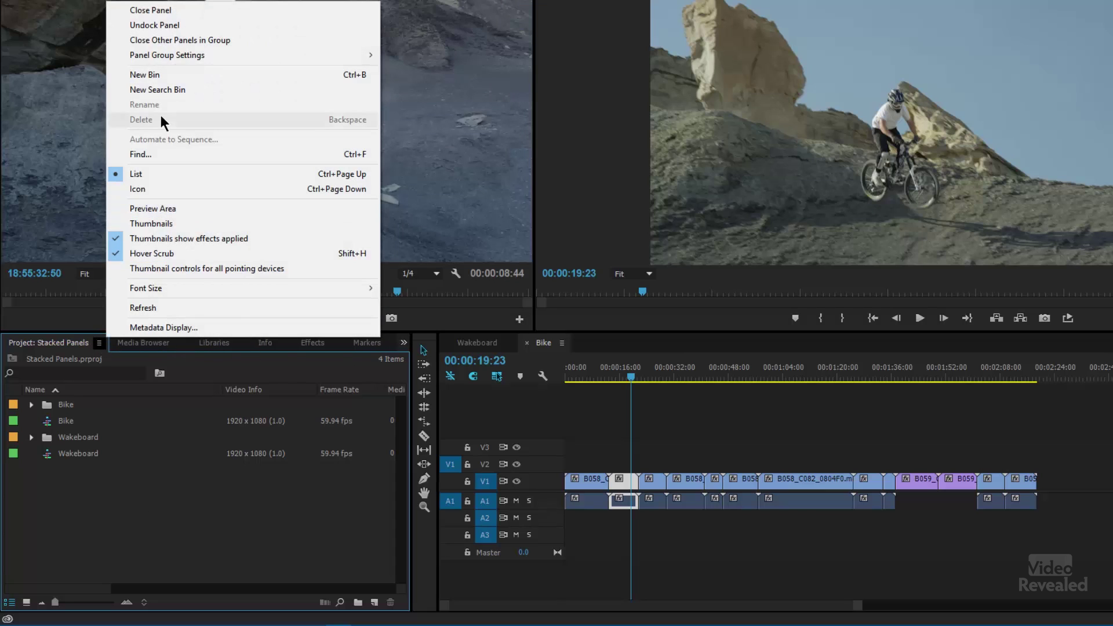
mouse_move(212, 62)
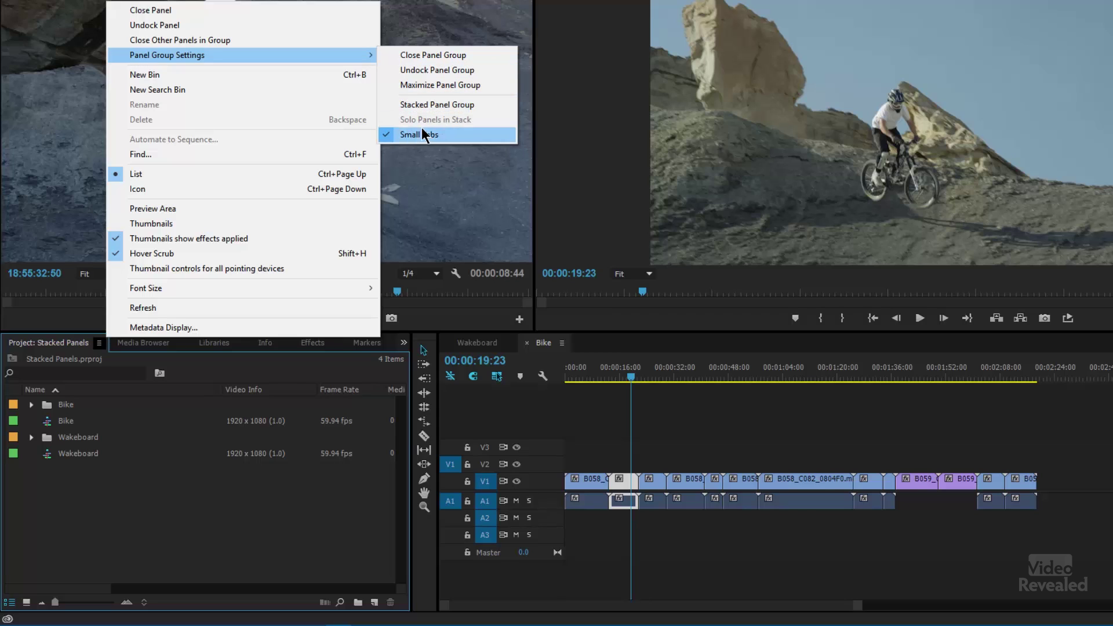
left_click(465, 105)
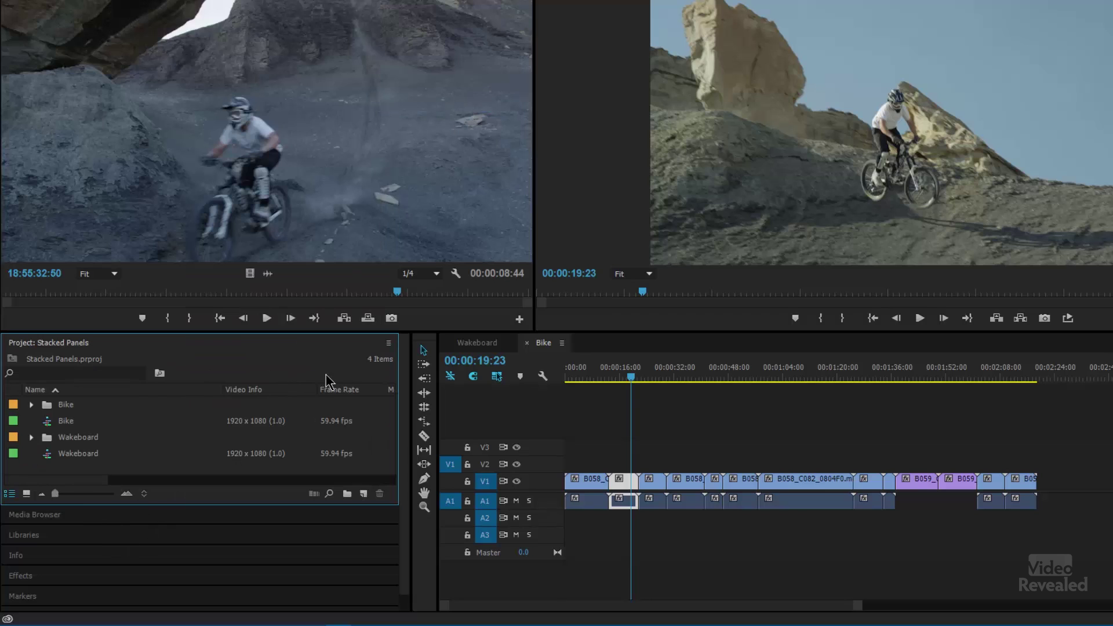
Expand the Media Browser in the stacked panel group and collapse it again
left_click(389, 342)
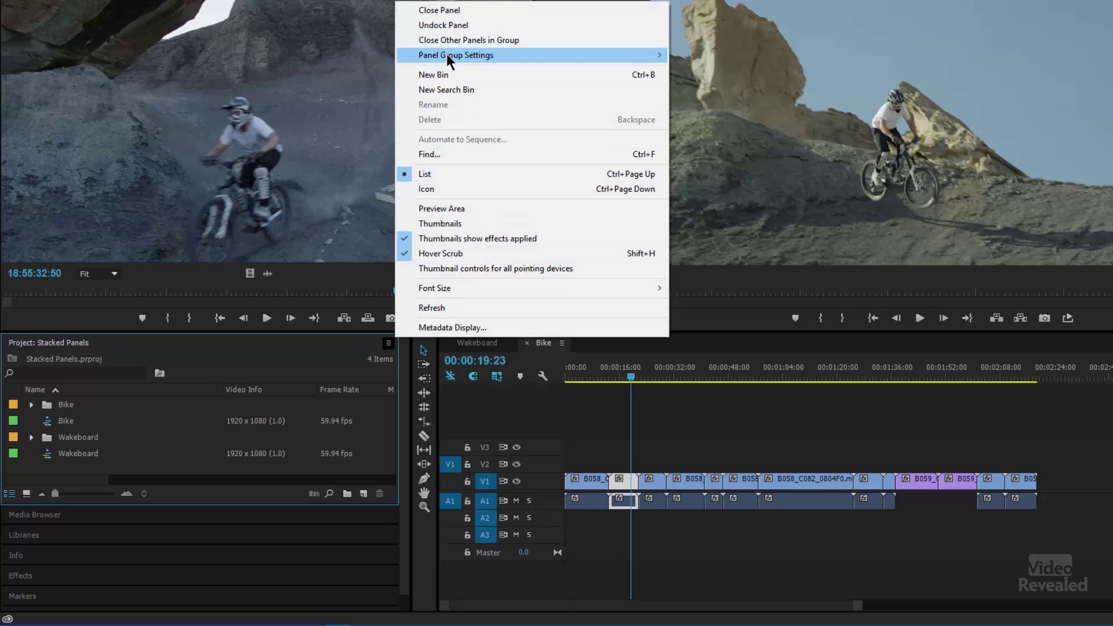
mouse_move(446, 54)
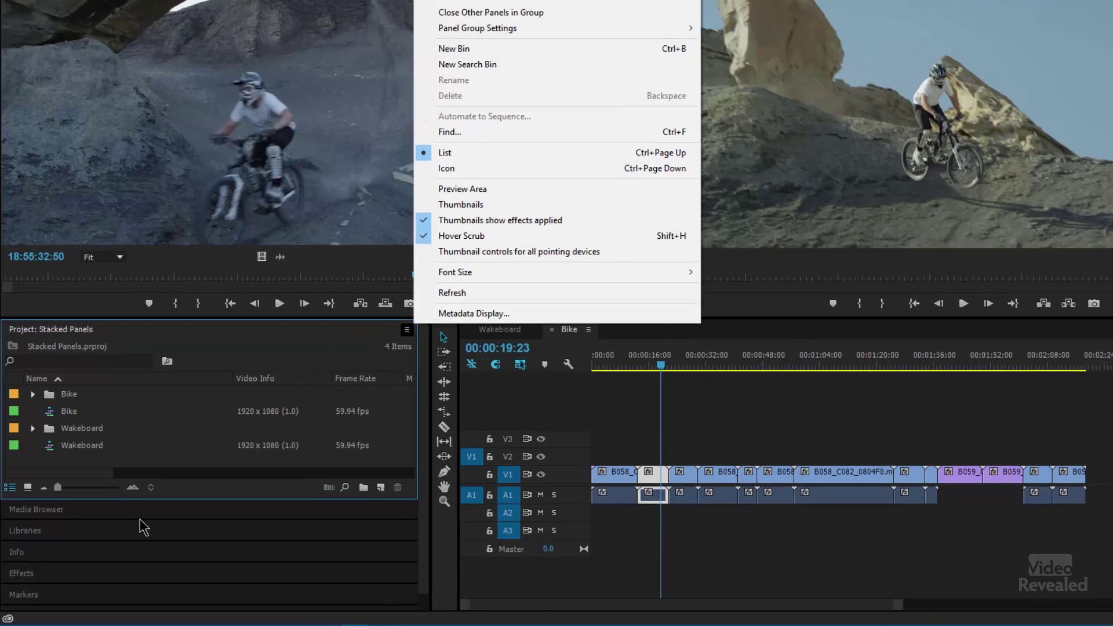
left_click(141, 519)
left_click(139, 512)
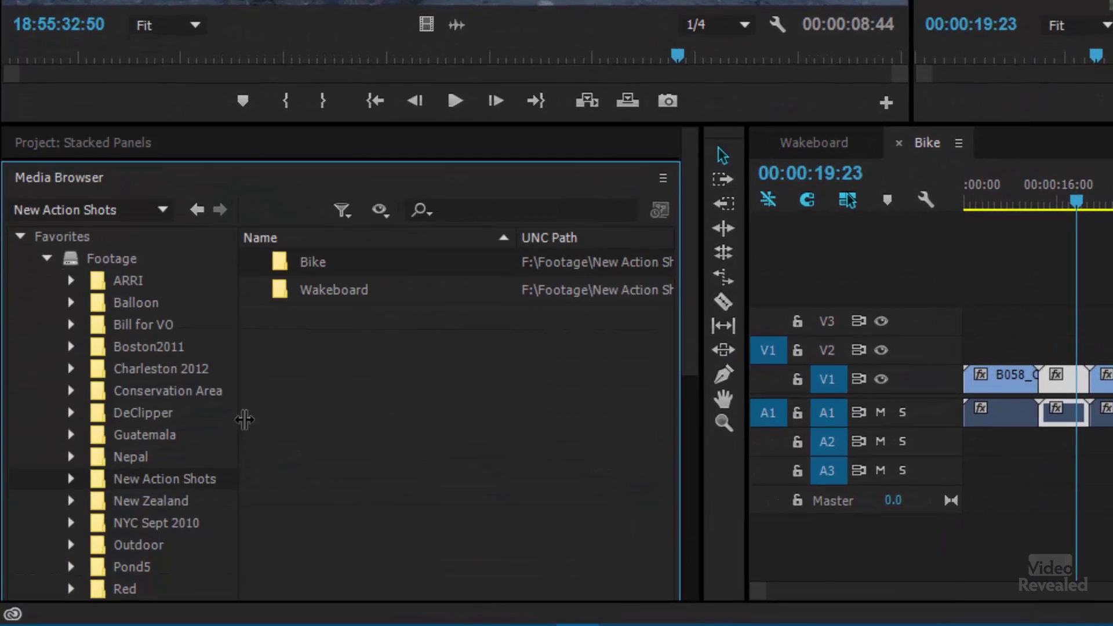
left_click(206, 176)
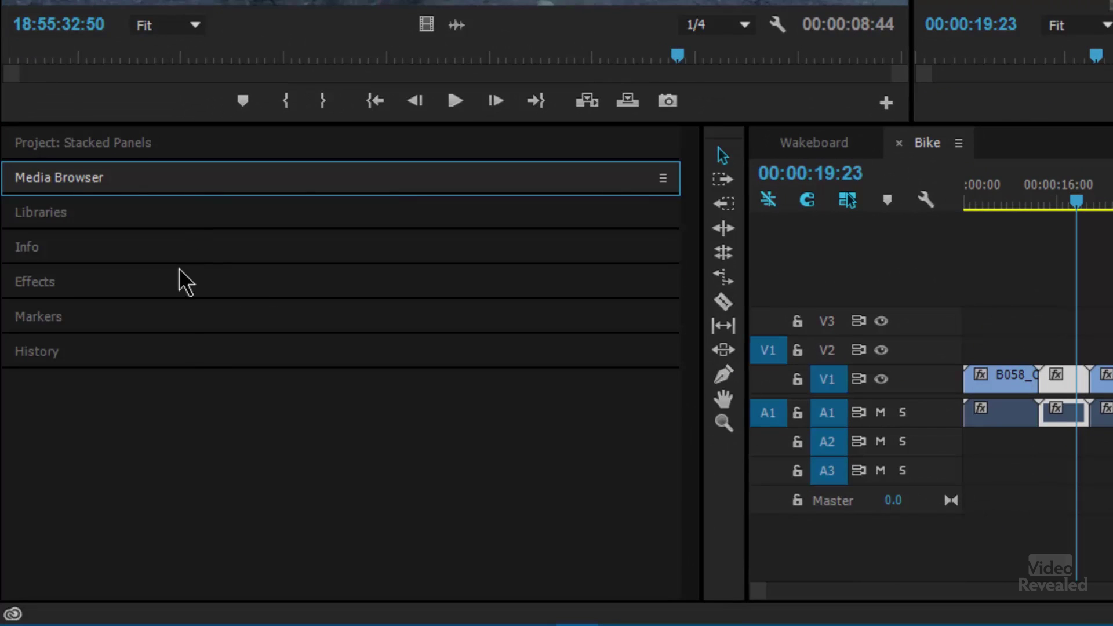
Expand and collapse the History, Markers, Effects, Info and Libraries panels in the stack one after another
left_click(190, 350)
left_click(190, 350)
left_click(188, 322)
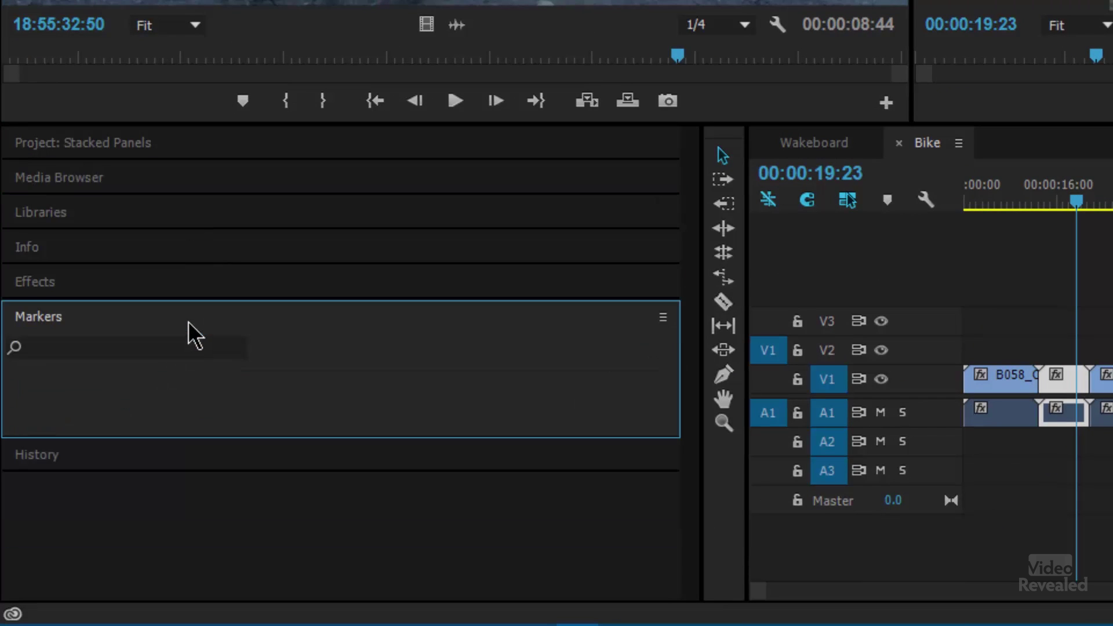
left_click(186, 310)
left_click(189, 290)
left_click(191, 284)
left_click(188, 253)
left_click(189, 248)
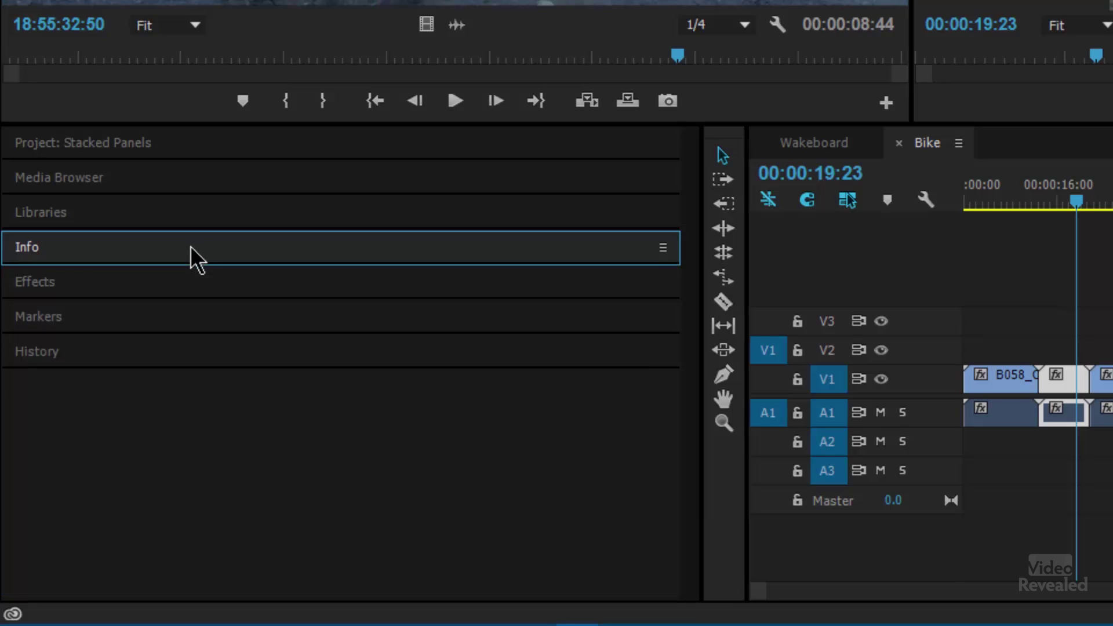
left_click(197, 200)
left_click(199, 201)
Turn off stacking for the Media Browser's panel group so its panels return to tabs
left_click(199, 187)
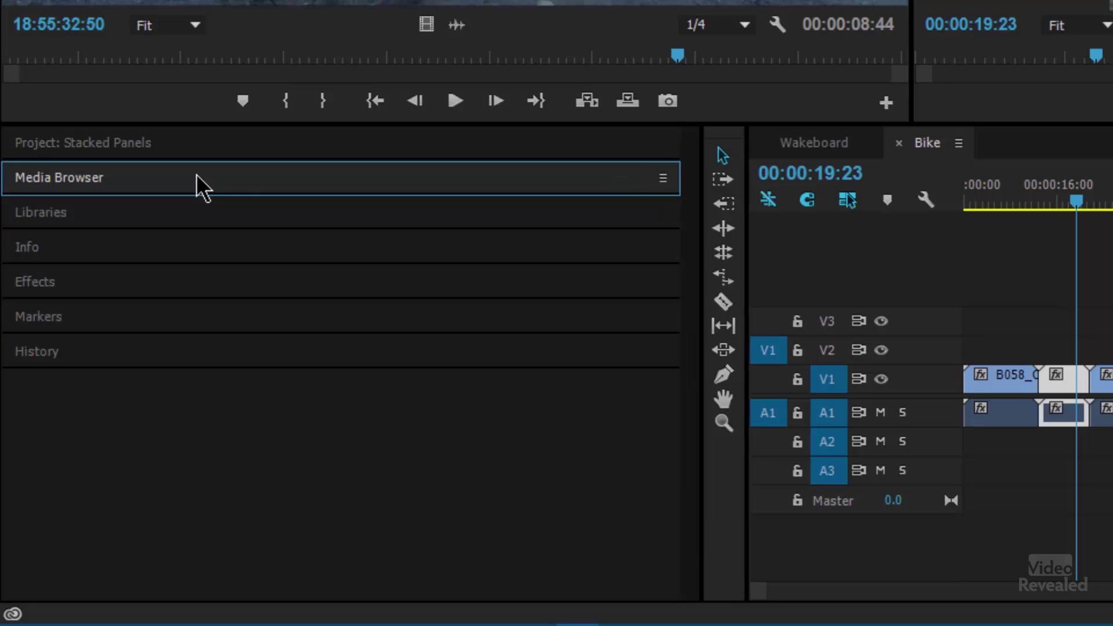
left_click(660, 180)
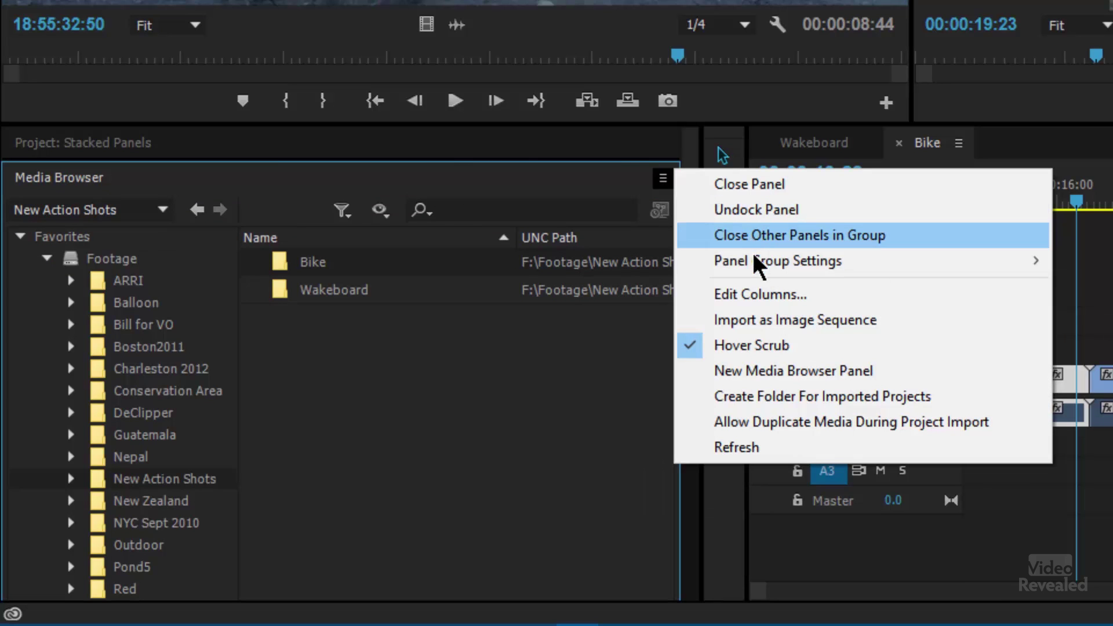
mouse_move(753, 261)
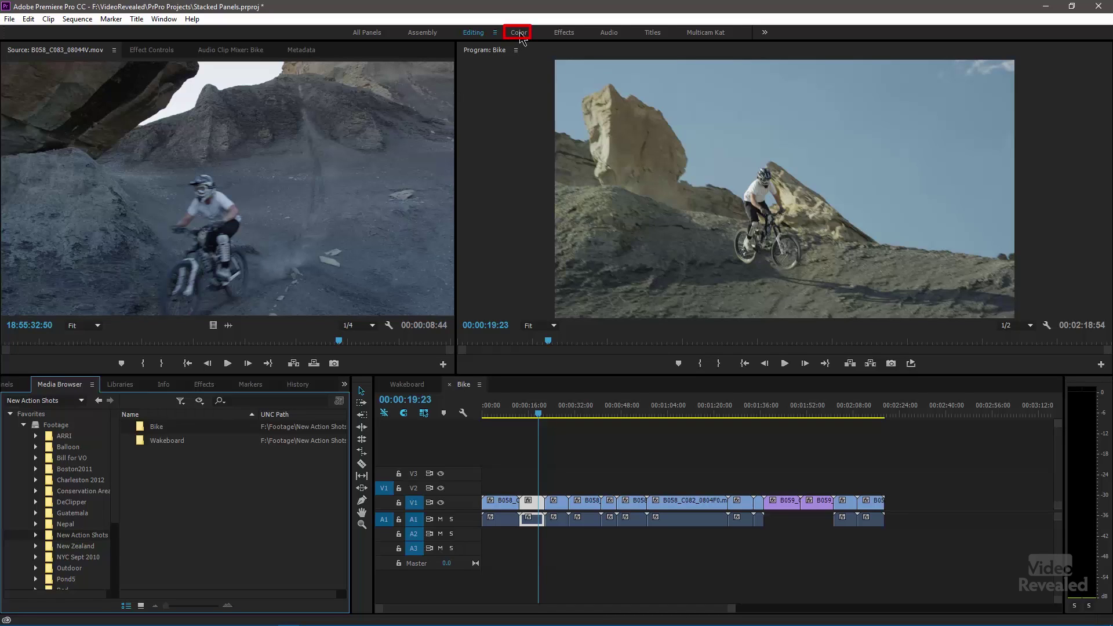
Switch to the Color workspace and turn the Lumetri Color panel's group into a stacked panel group
left_click(519, 33)
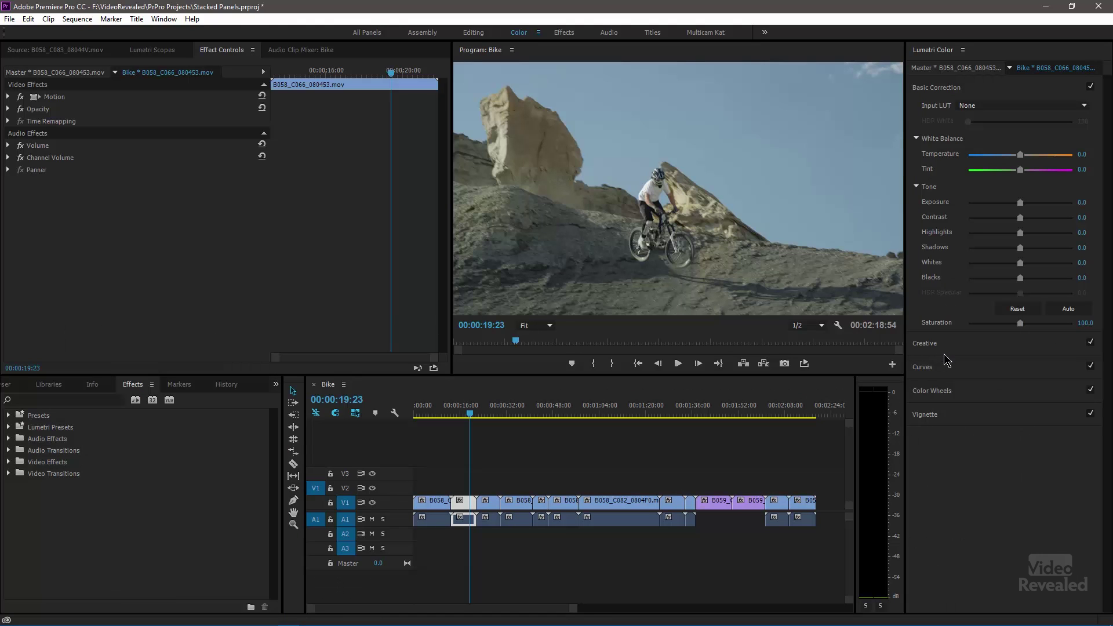
left_click(962, 50)
mouse_move(1007, 96)
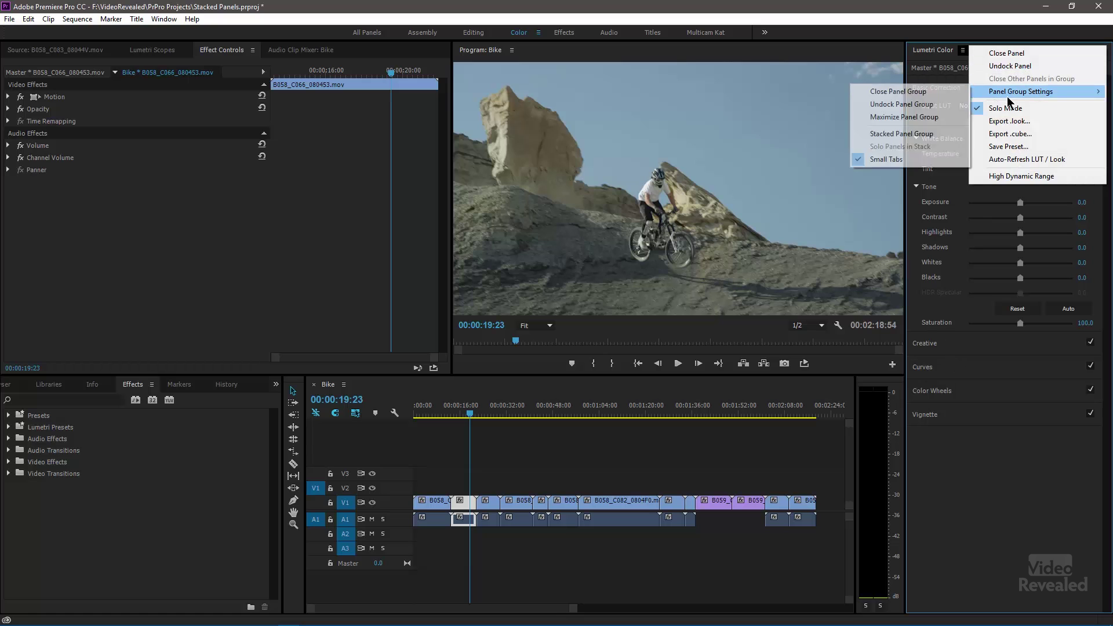
left_click(921, 134)
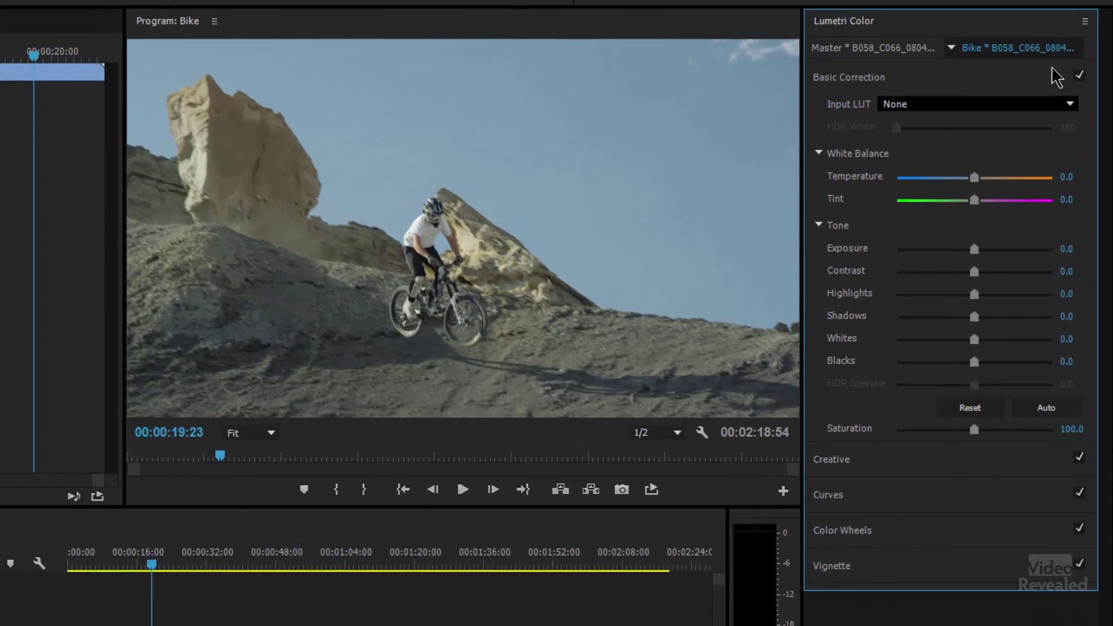
Look through the Vignette, Curves, Creative and Basic Correction sections of Lumetri Color, including the RGB Curves
left_click(846, 564)
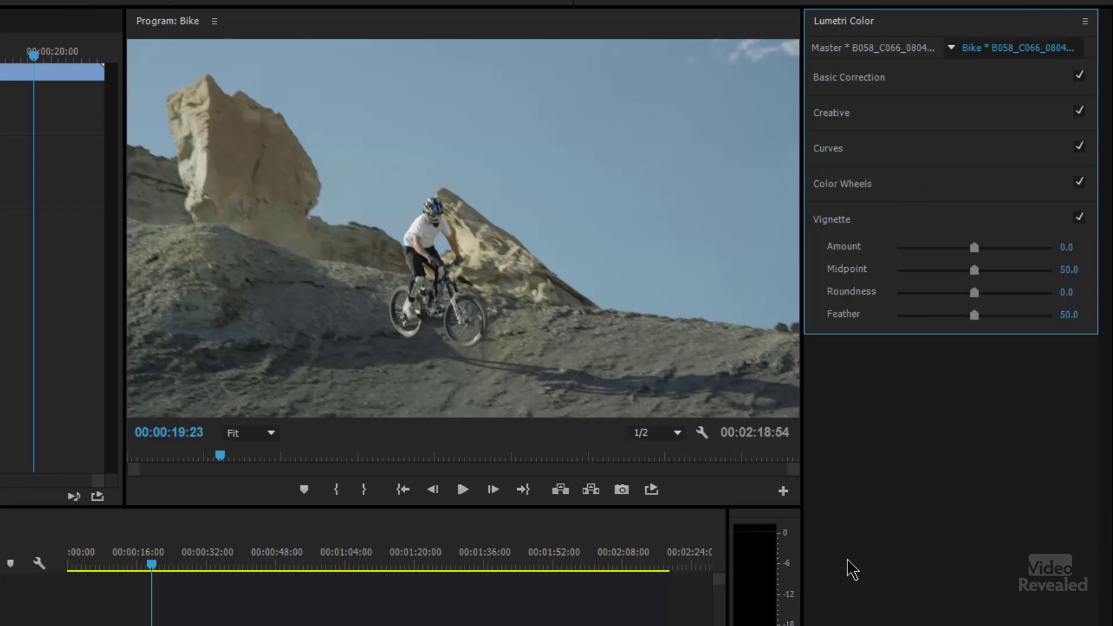
left_click(854, 148)
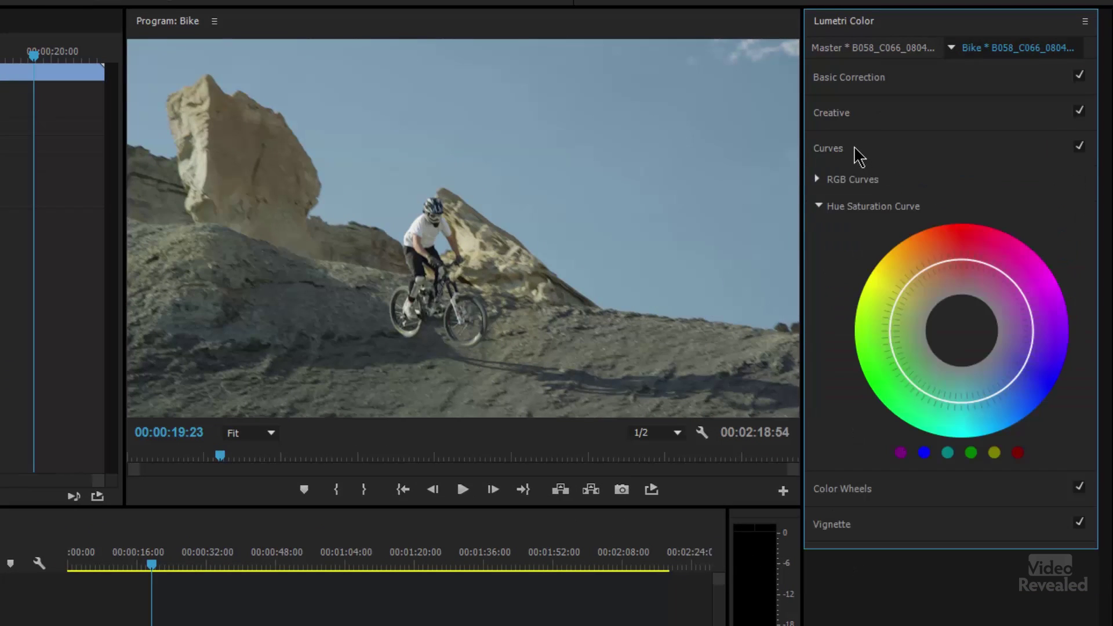
left_click(818, 180)
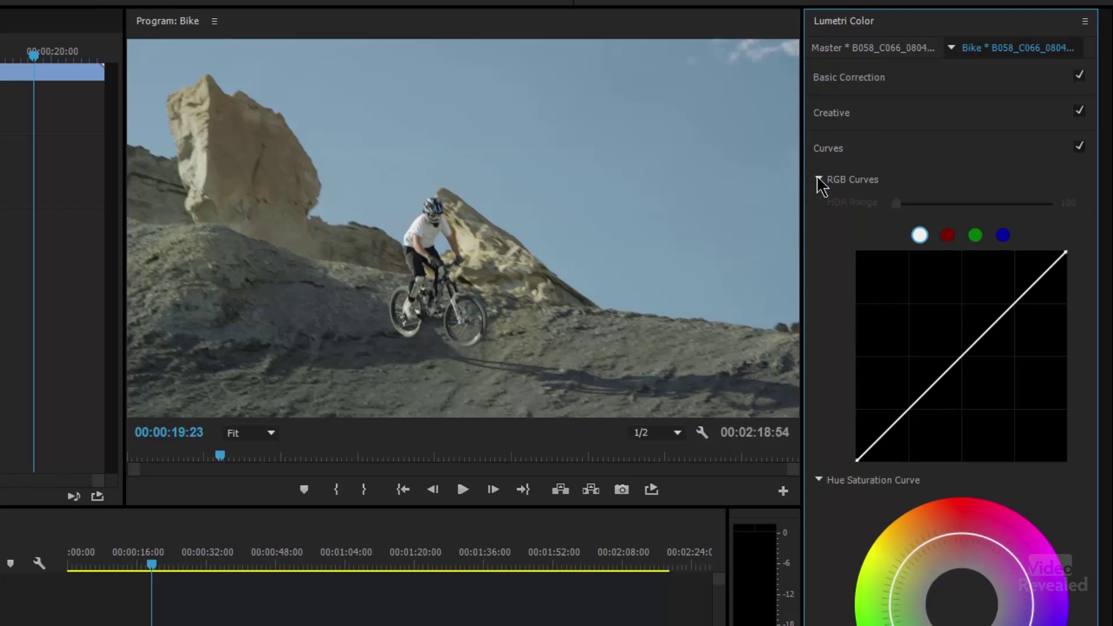
left_click(861, 113)
left_click(866, 82)
left_click(866, 84)
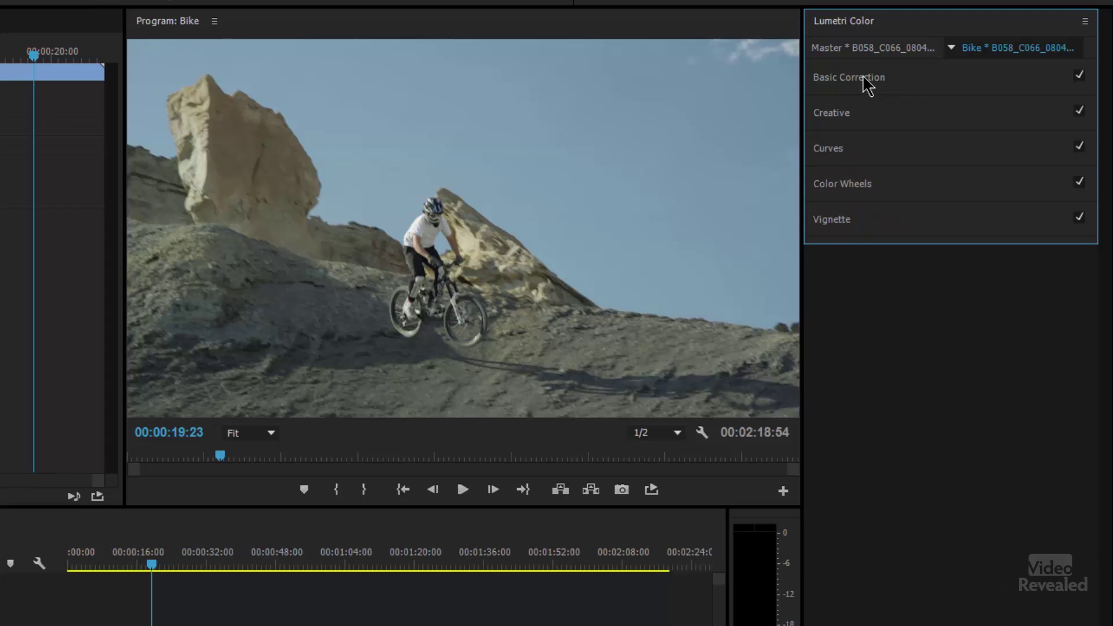
left_click(870, 80)
left_click(1085, 21)
mouse_move(965, 85)
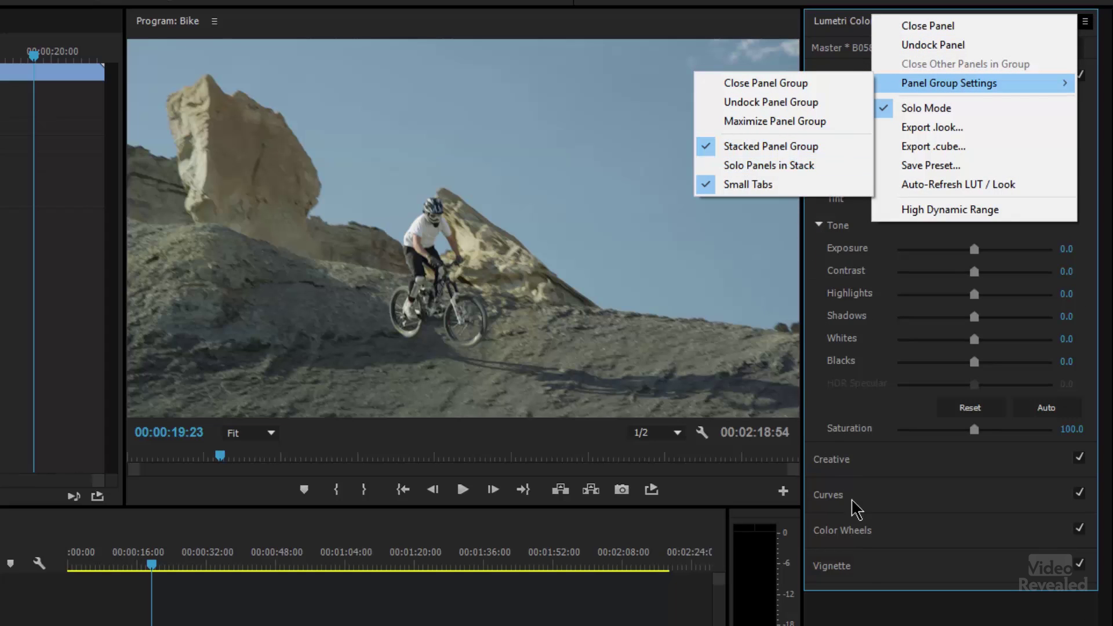
left_click(903, 620)
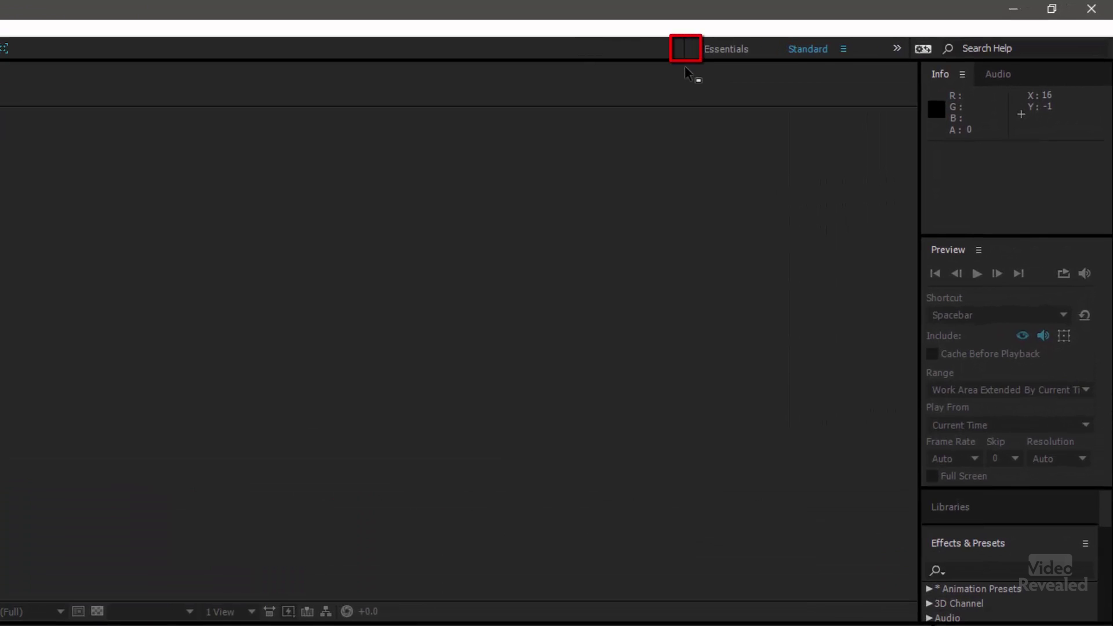
In After Effects, widen the workspace bar to reveal all workspaces and switch to Essentials
mouse_move(684, 53)
left_mouse_down()
mouse_move(409, 50)
mouse_move(70, 102)
mouse_move(248, 72)
mouse_move(663, 65)
mouse_move(385, 60)
mouse_move(195, 72)
left_mouse_up()
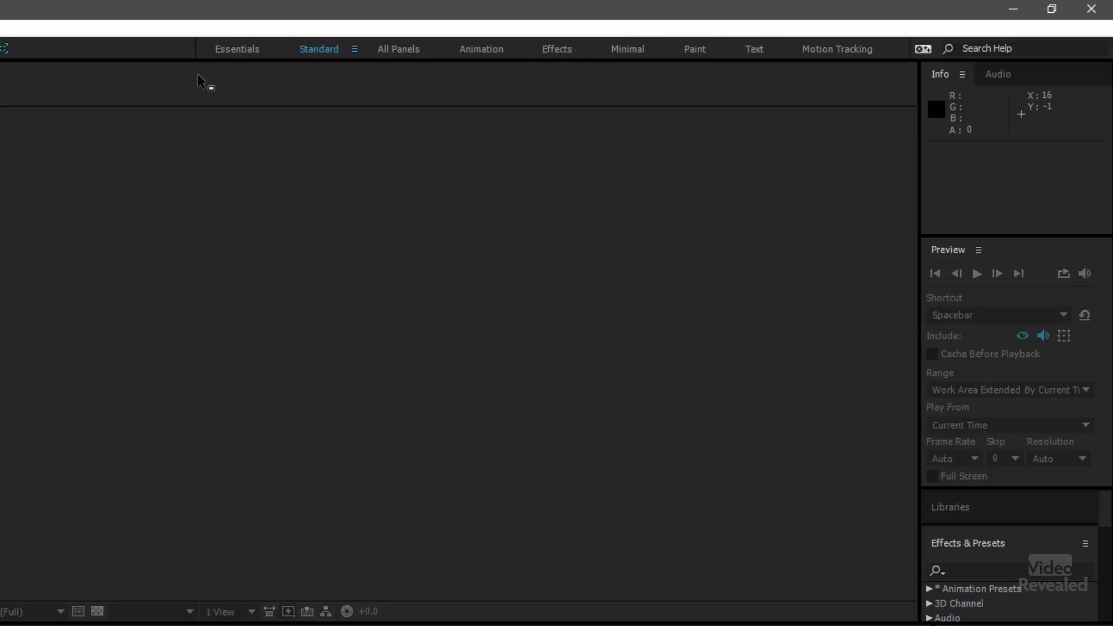
left_click(245, 54)
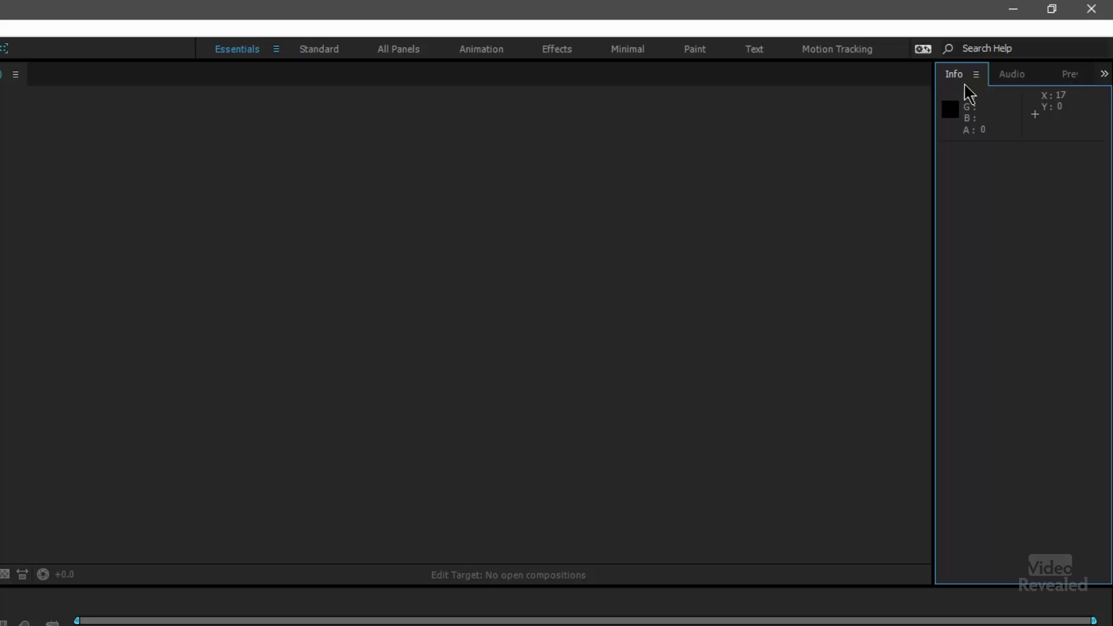
Turn the Info panel's group into a stacked panel group after viewing the list of its hidden panels
left_click(1104, 74)
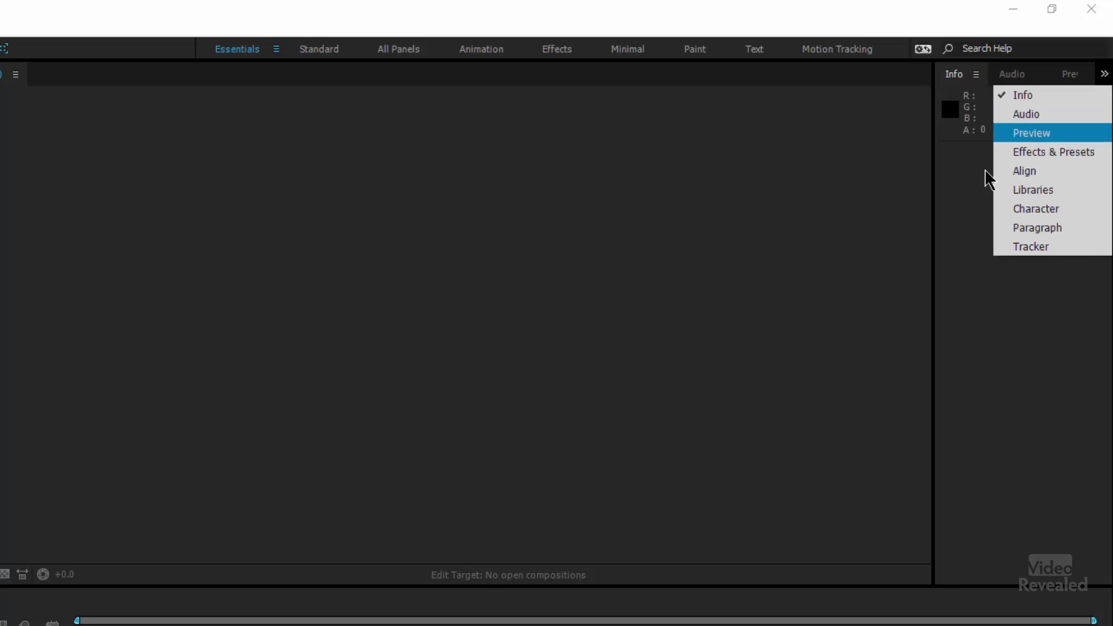
left_click(978, 209)
left_click(974, 76)
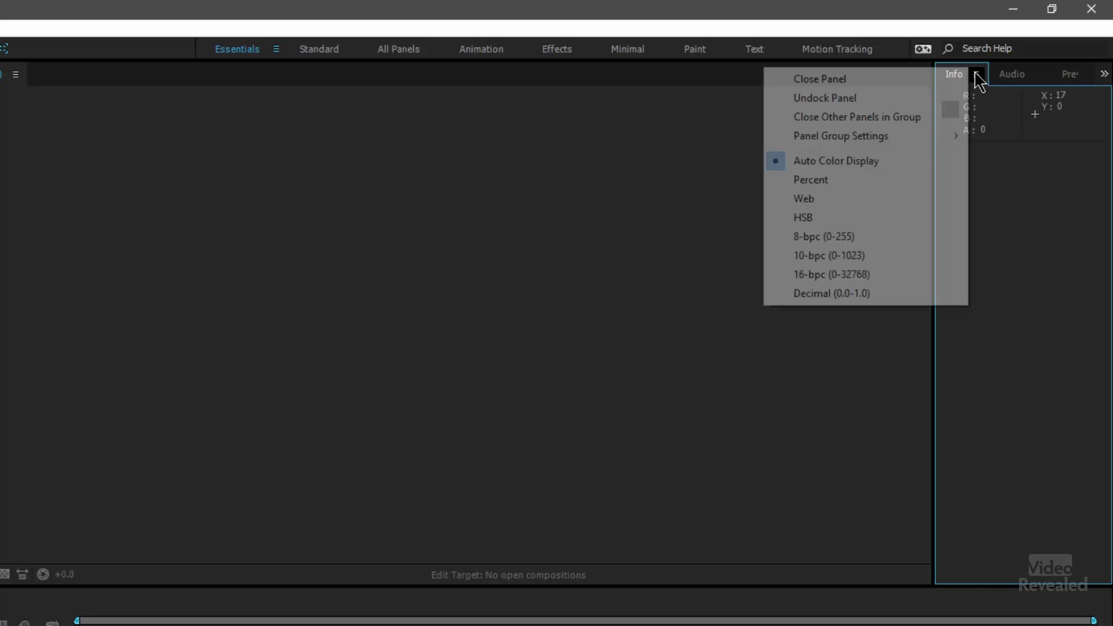
mouse_move(904, 137)
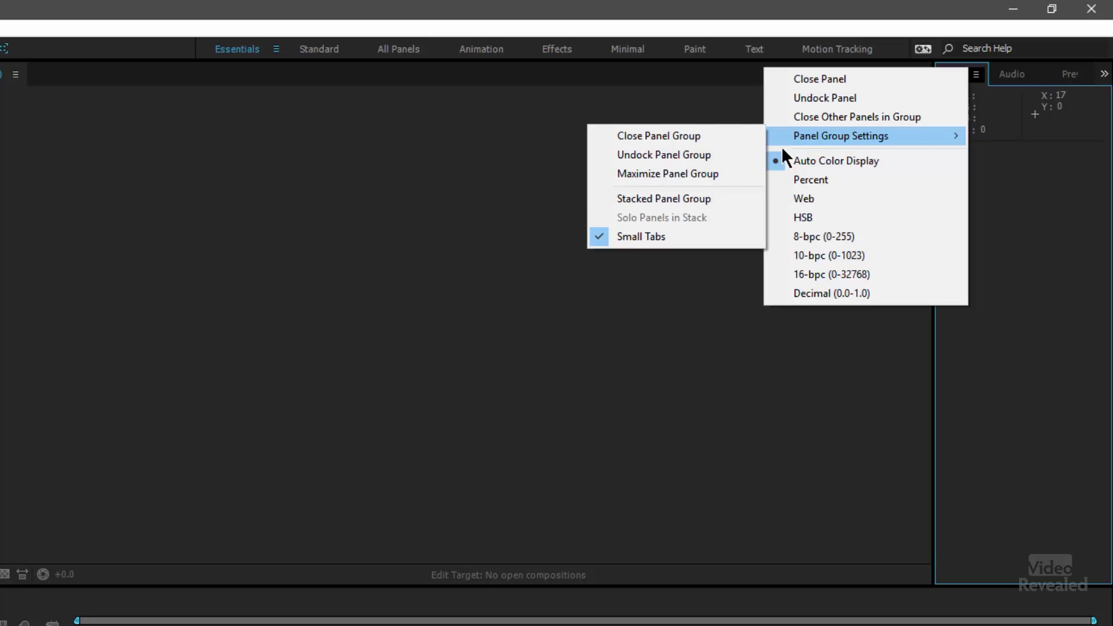
left_click(712, 199)
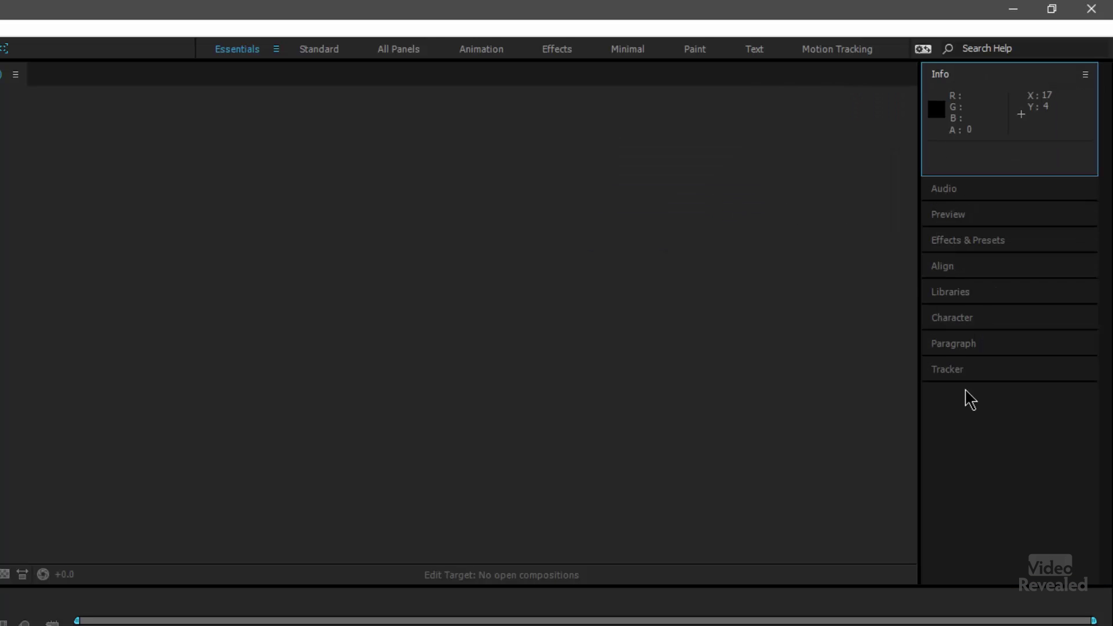
Check the Solo Panels in Stack setting of the stacked Info panel group without changing it
left_click(1085, 74)
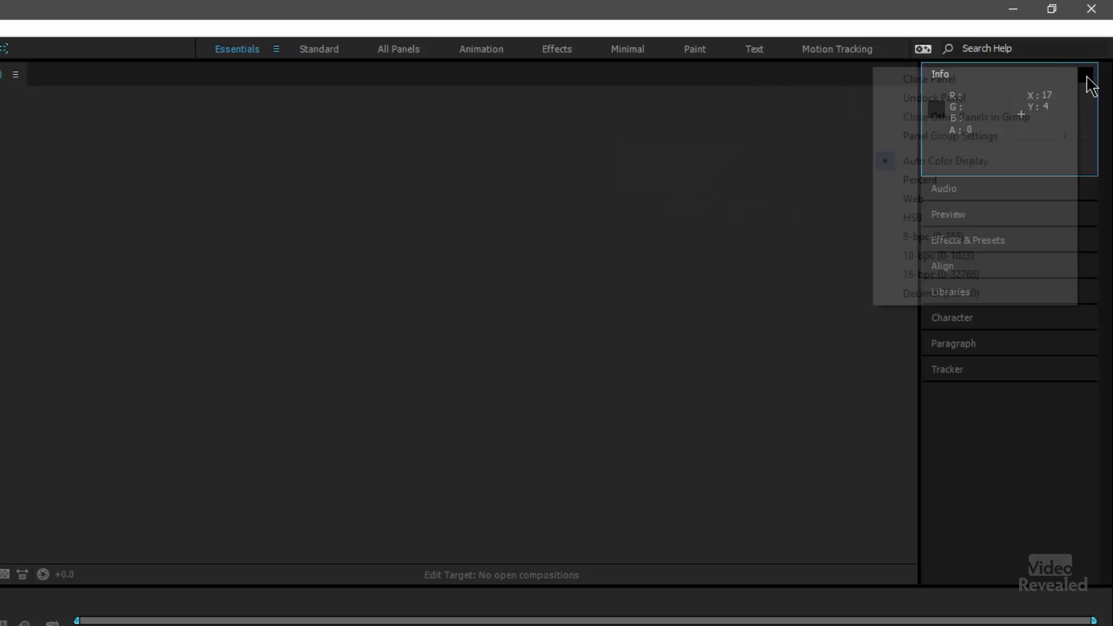
mouse_move(951, 140)
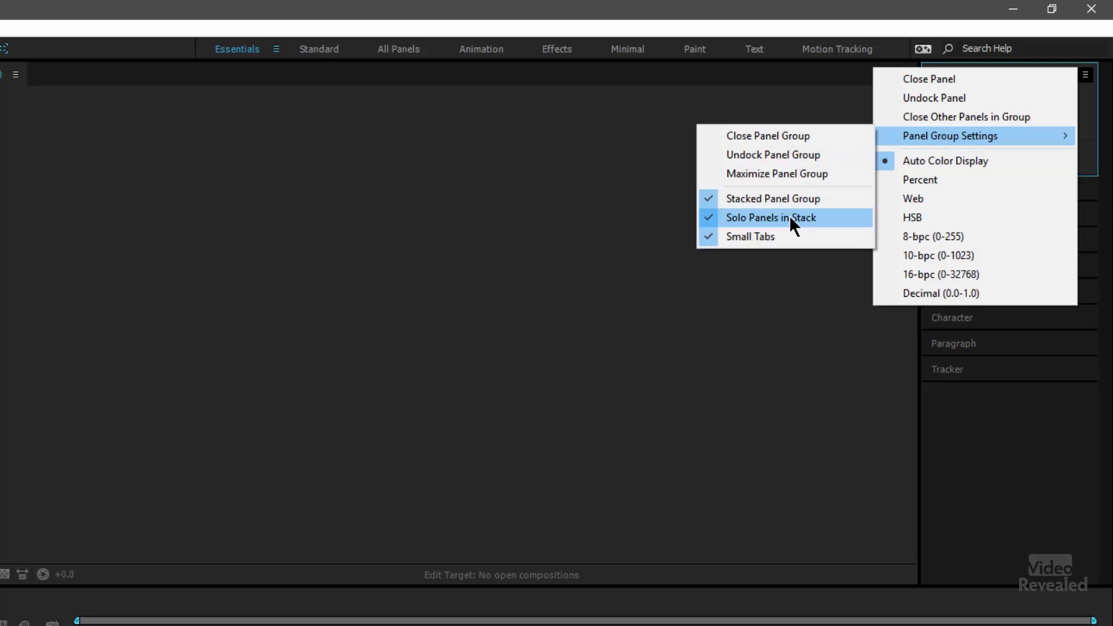
left_click(982, 463)
Expand the stacked panels one after another from Tracker up to Info, and collapse Info
left_click(976, 374)
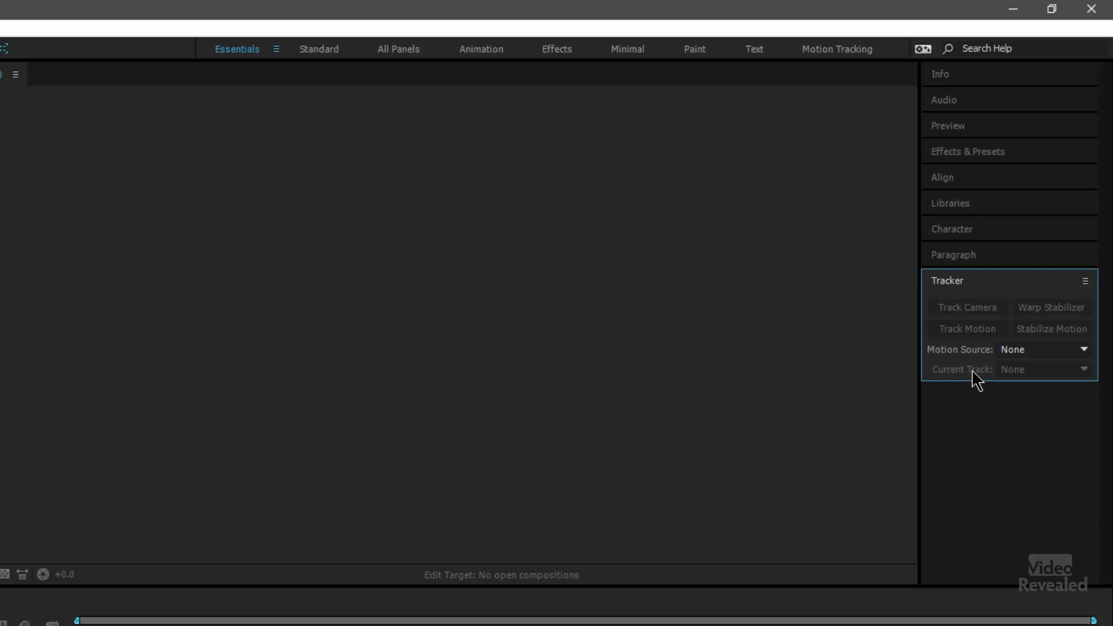
left_click(958, 254)
left_click(958, 229)
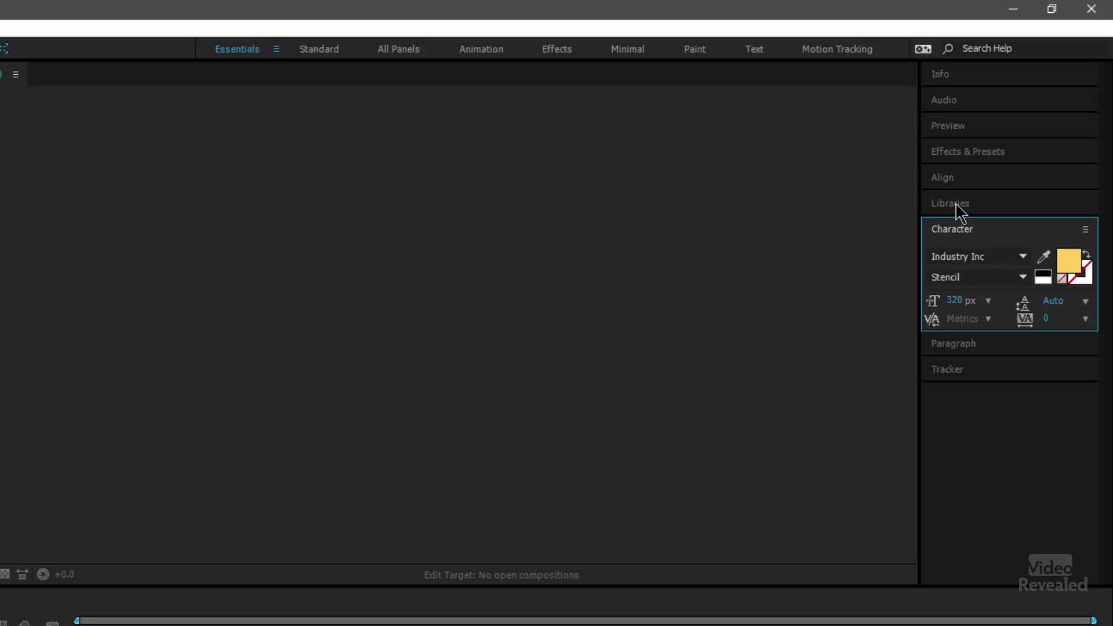
left_click(958, 203)
left_click(957, 177)
left_click(962, 151)
left_click(957, 124)
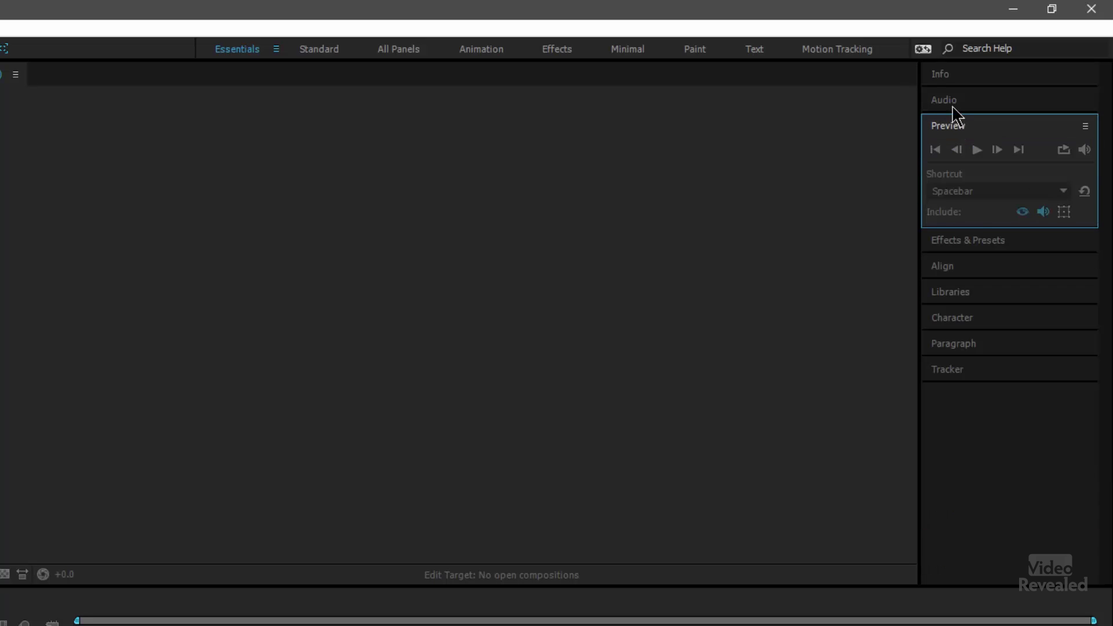
left_click(955, 100)
left_click(952, 74)
left_click(951, 76)
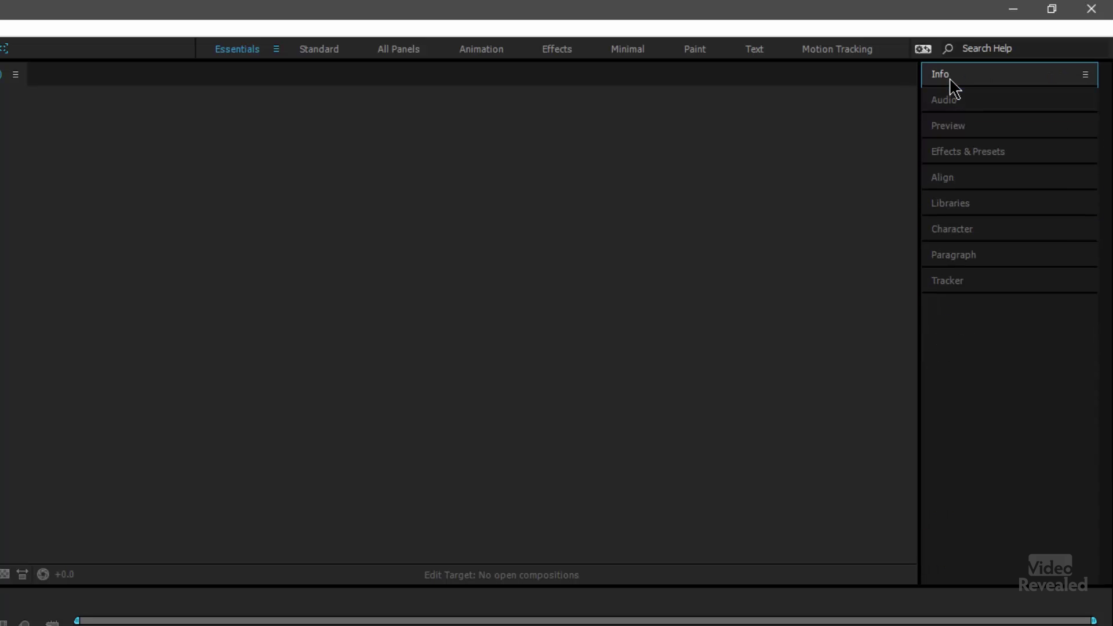
Expand the Tracker, Paragraph, Character and Libraries panels in turn within the stack
left_click(980, 281)
left_click(974, 255)
left_click(969, 229)
left_click(963, 203)
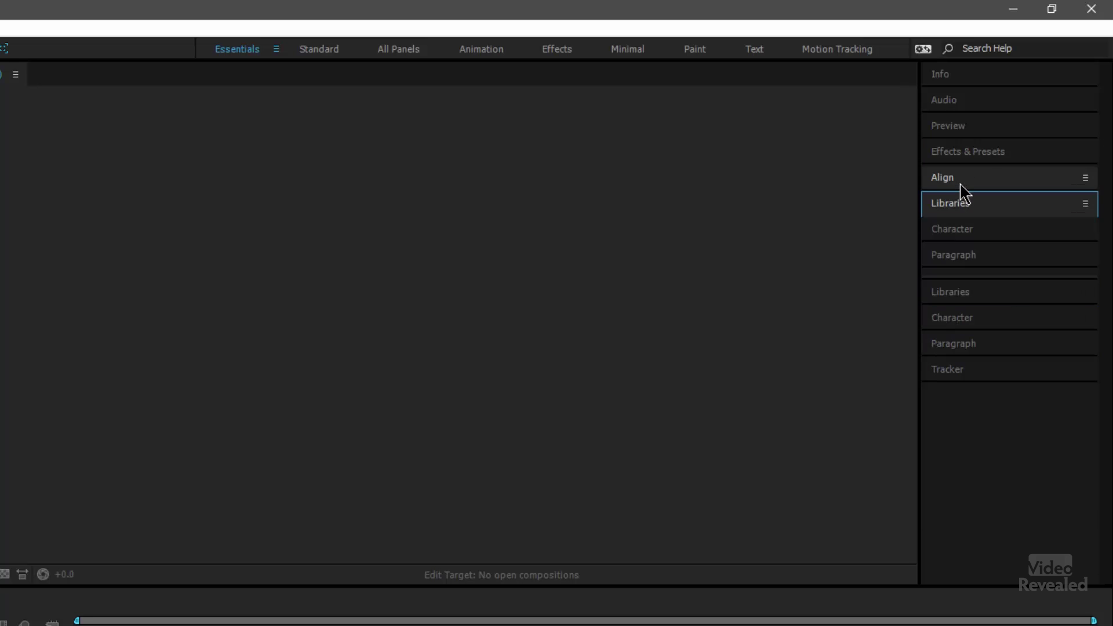
Expand and collapse the Effects & Presets panel repeatedly, leaving it collapsed in the stack
left_click(962, 154)
left_click(962, 157)
left_click(962, 158)
left_click(963, 160)
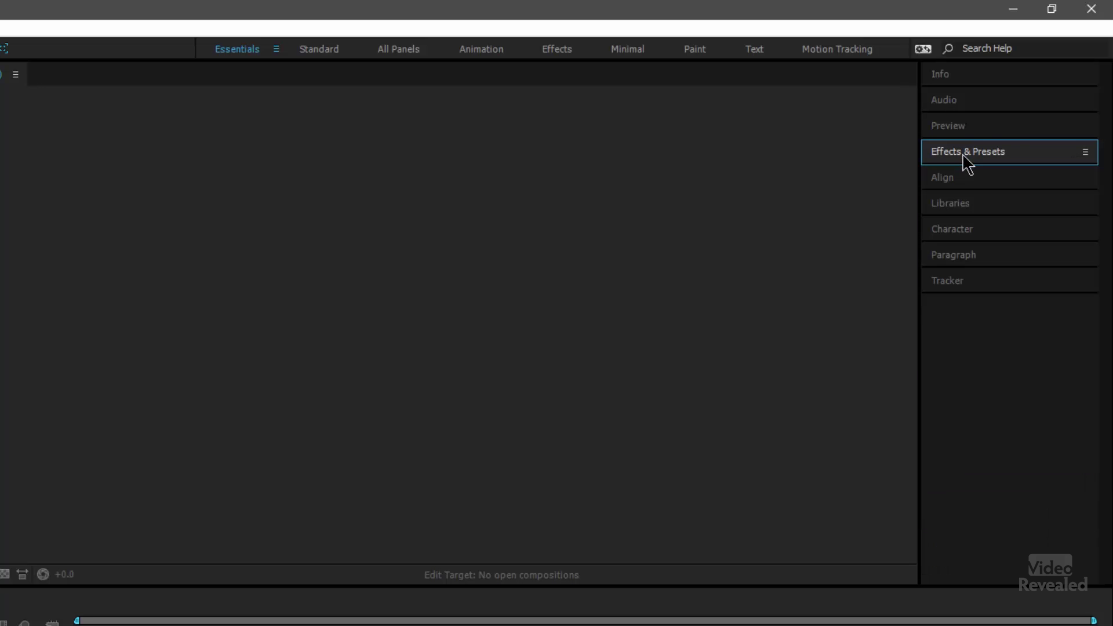
left_click(964, 161)
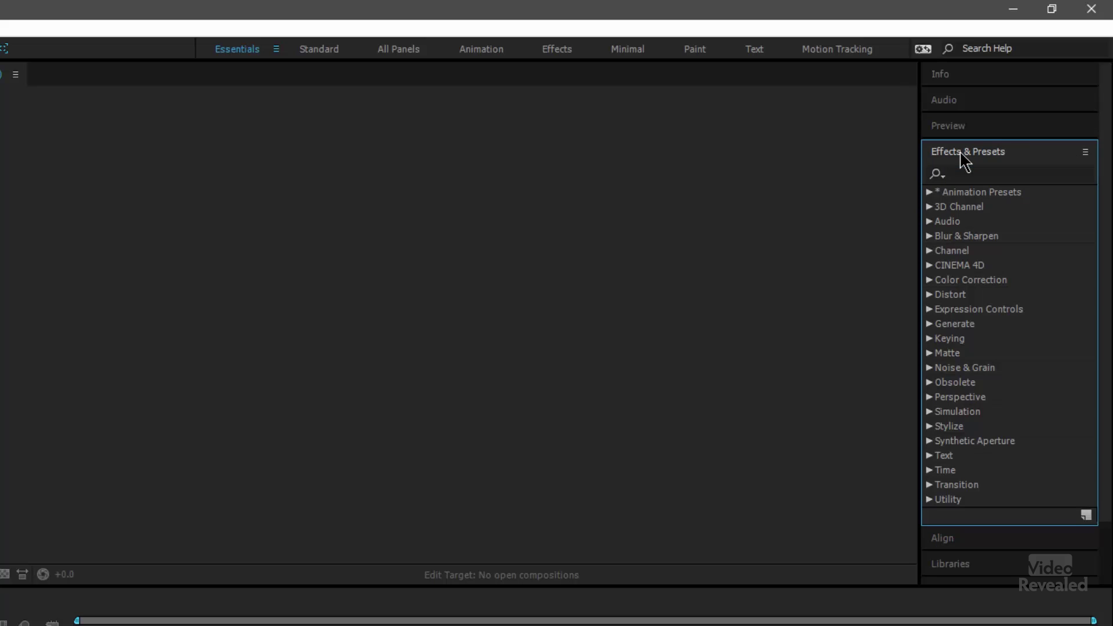
left_click(962, 156)
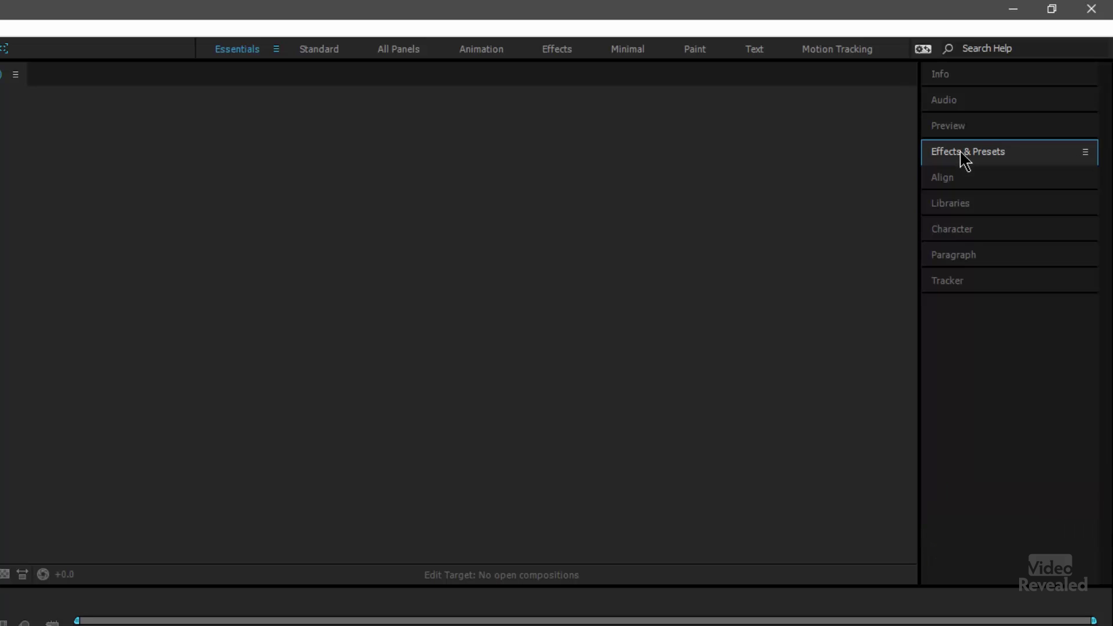
Expand the stacked panels in turn from Align down to Tracker, and go back up through Character to Libraries
left_click(952, 180)
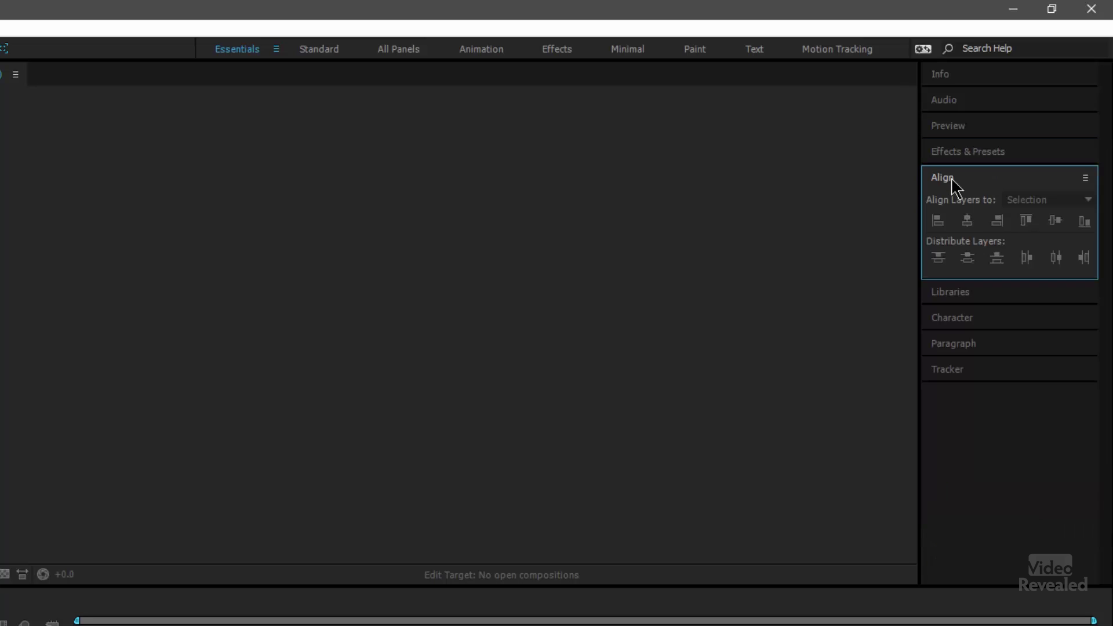
left_click(998, 292)
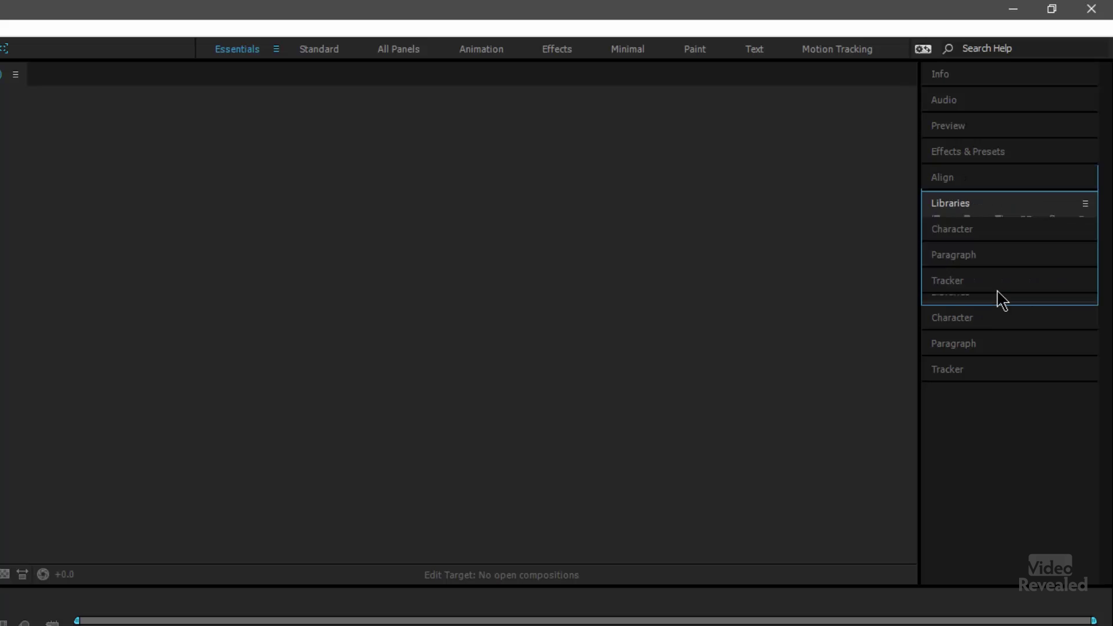
left_click(986, 316)
left_click(996, 346)
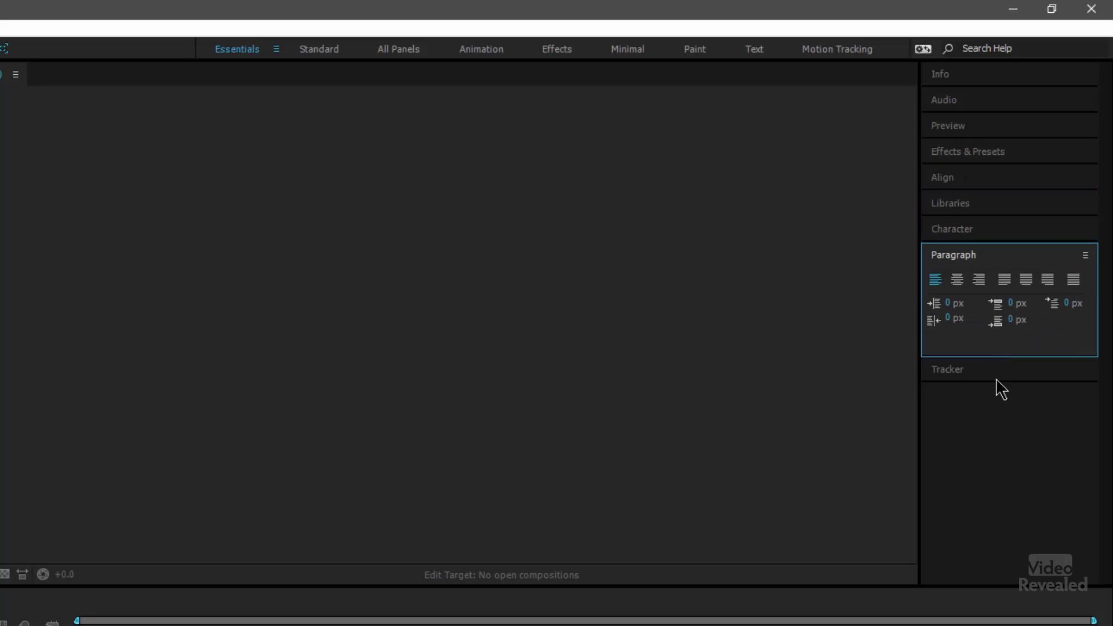
left_click(997, 369)
left_click(973, 238)
left_click(976, 206)
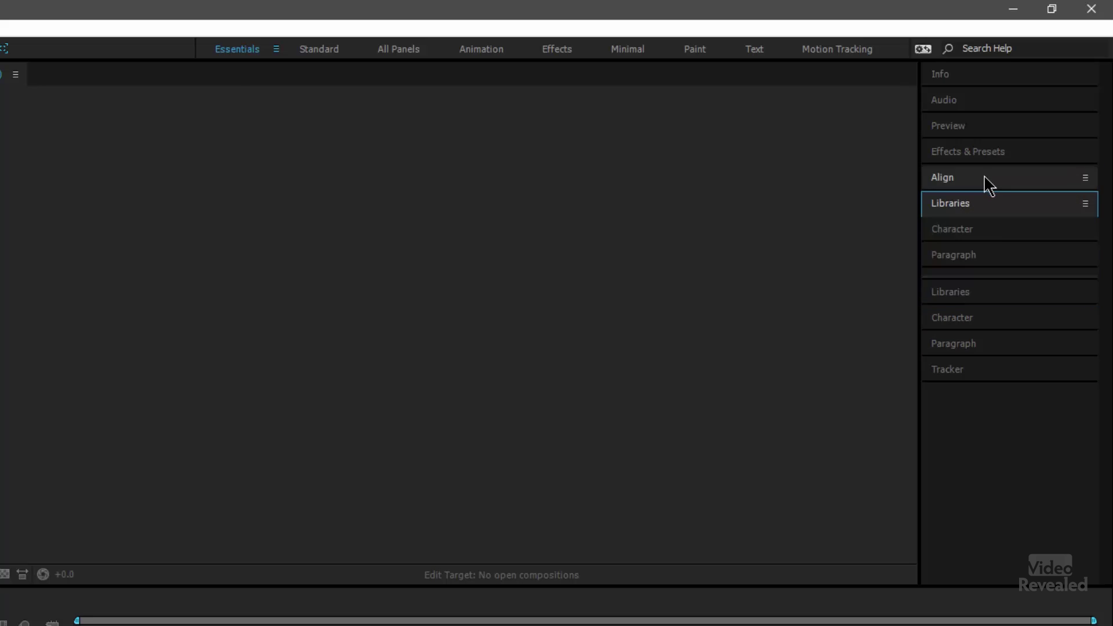